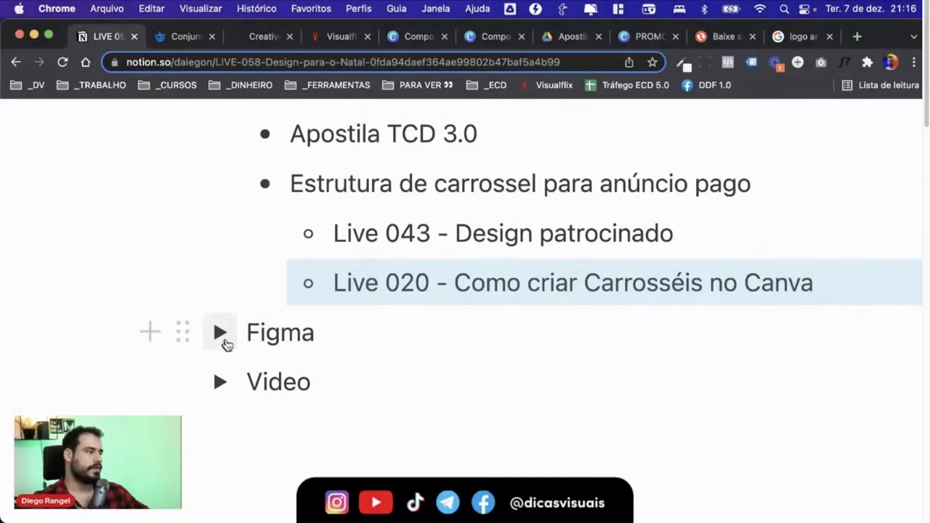
Scroll the Notion notes down to the Pinterest line, then start a new blank Figma design file
scroll(269, 326, down, 2)
scroll(342, 289, down, 1)
click(390, 288)
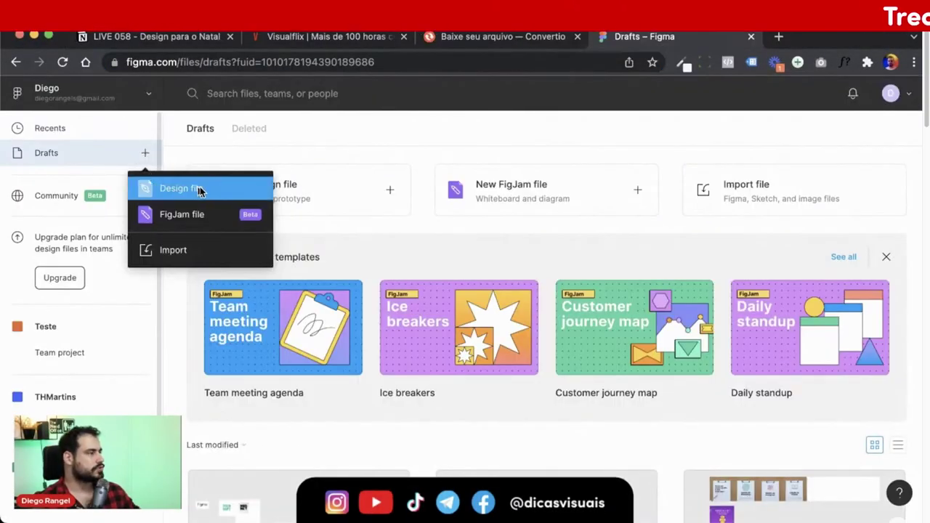
click(200, 191)
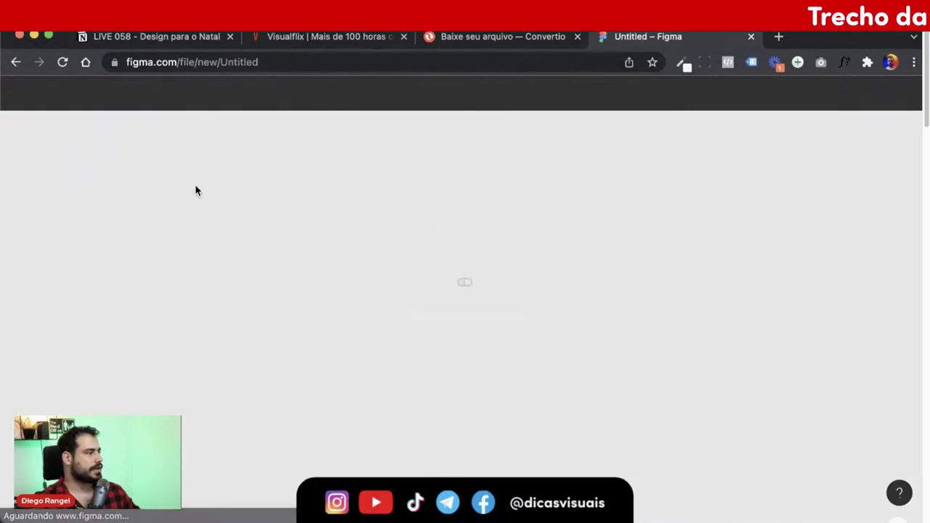
Rename the file to 'Live 058 - Design para Natal'
click(493, 96)
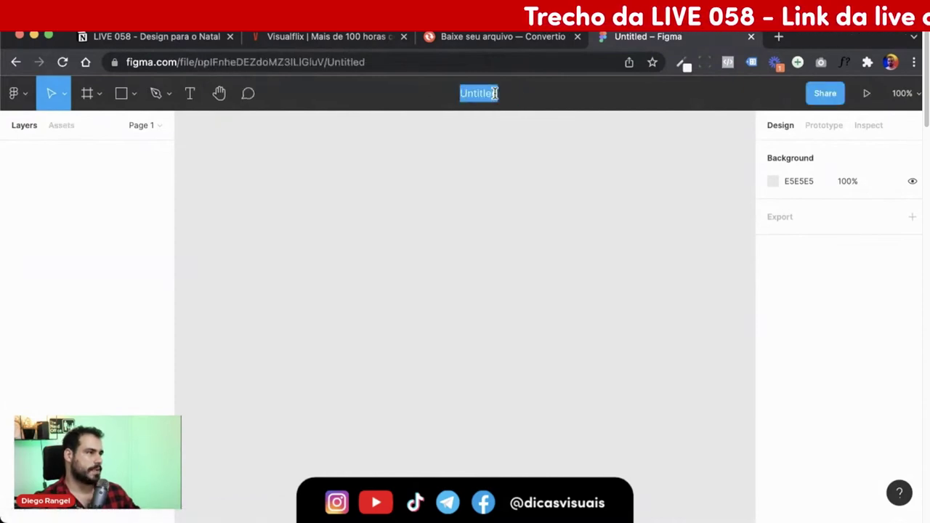
text(Live 058 - Design para Natal)
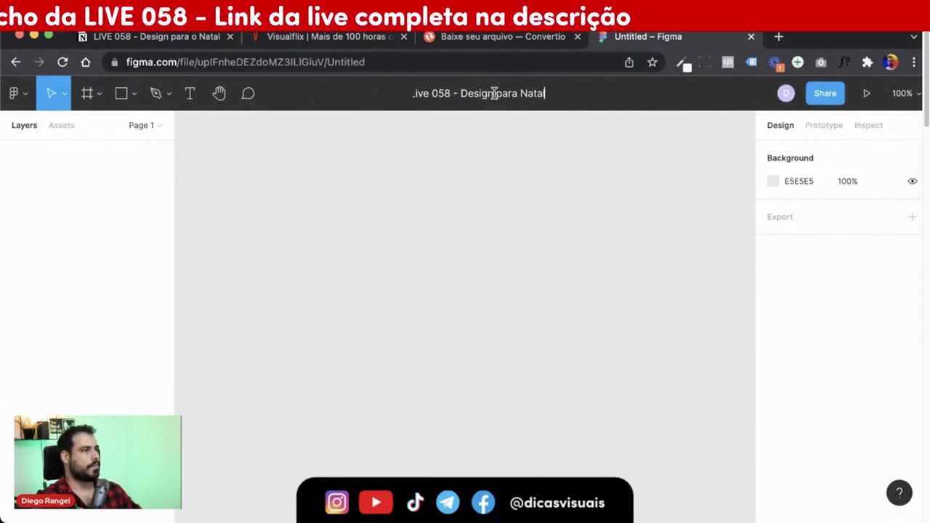
key(Return)
Draw a 1200×1200 frame and zoom to fit it
key(f)
drag(328, 149, 545, 364)
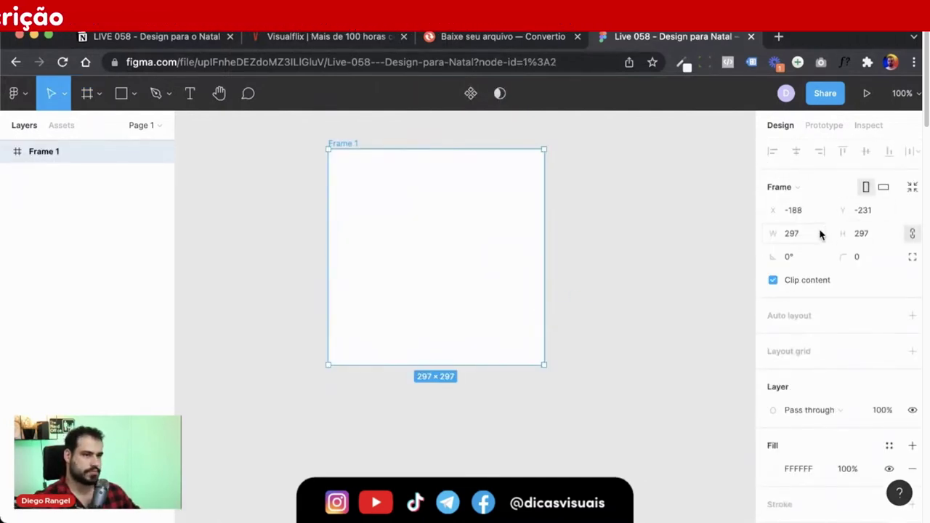
text(1200)
key(Tab)
text(1200)
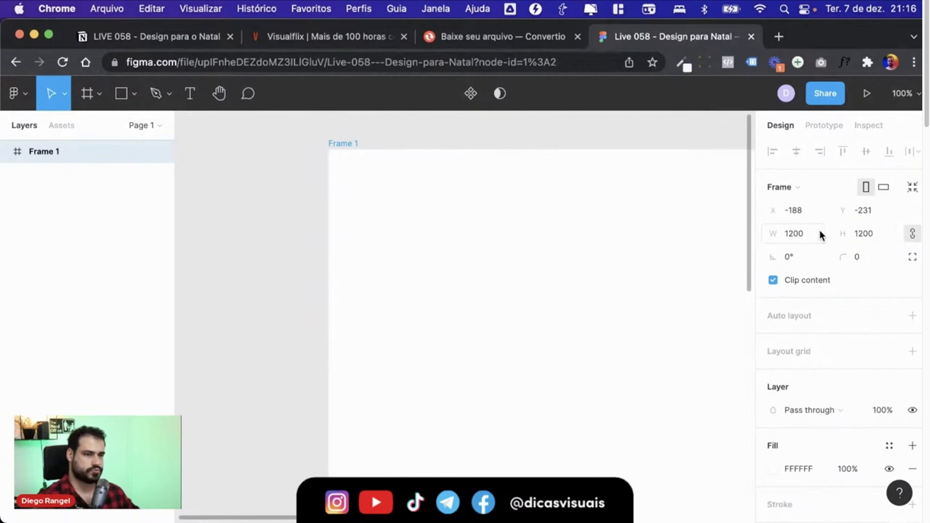
key(Return)
key(shift+1)
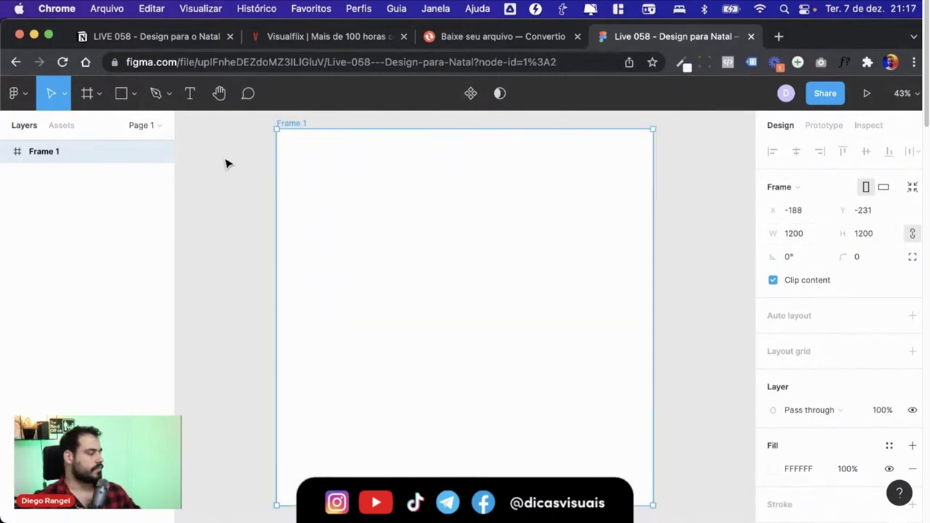
Preview the arvores.svg tree artwork in the Christmas tree doodle folder on the computer
key(super+Tab)
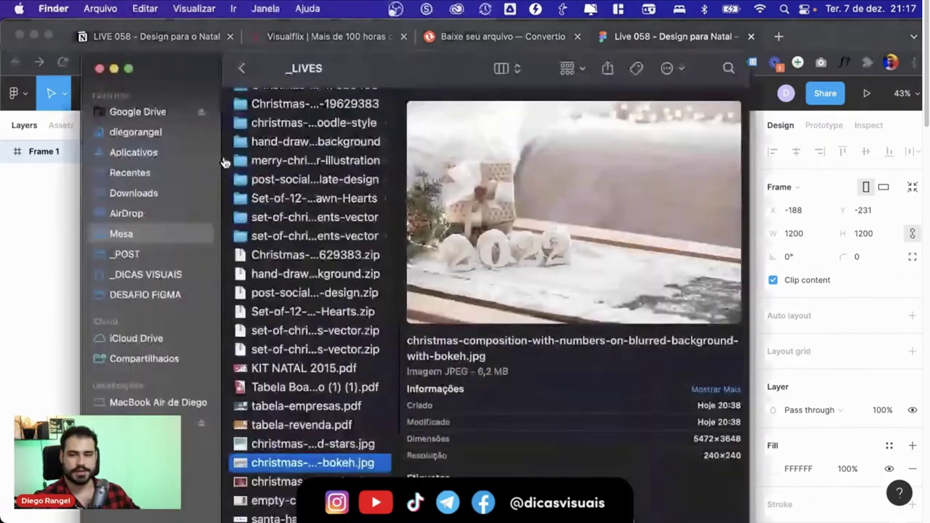
click(367, 139)
click(458, 179)
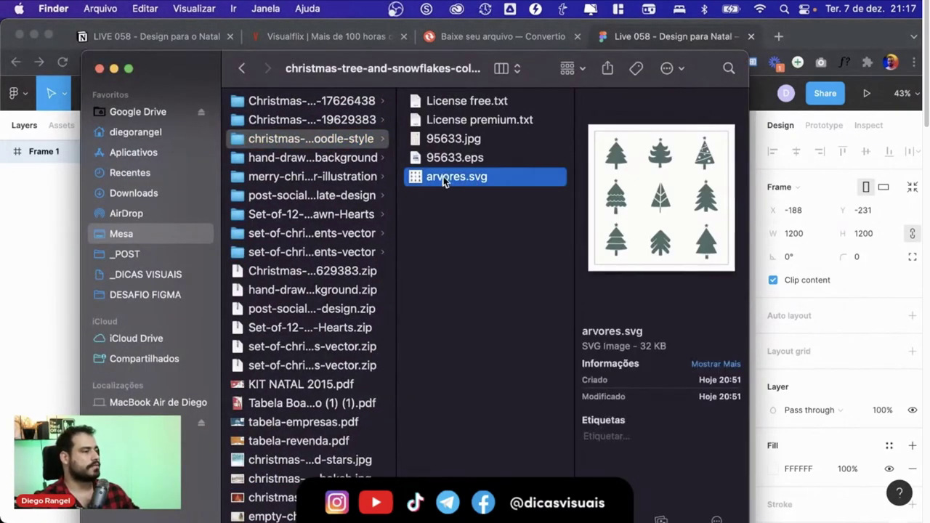
key(super+Tab)
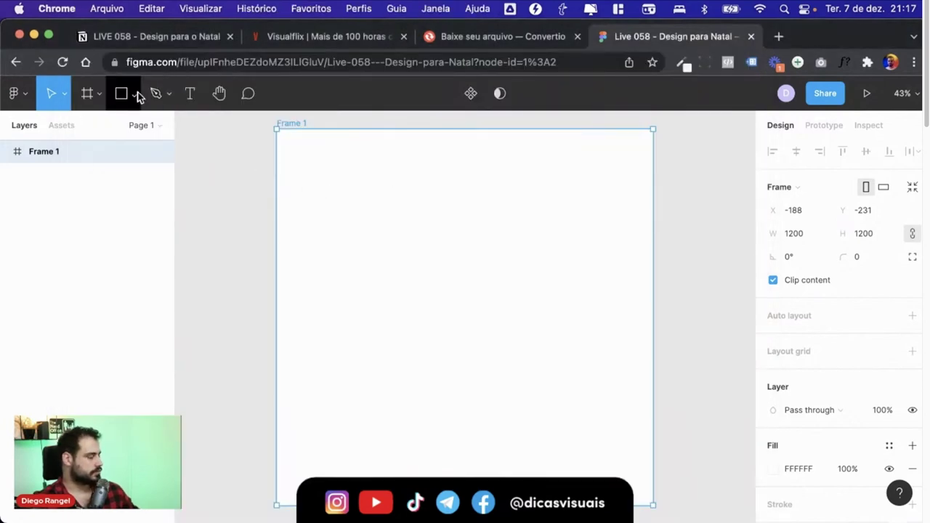
Place arvores.svg from the Christmas tree doodle folder at Frame 1's top-left corner
click(135, 94)
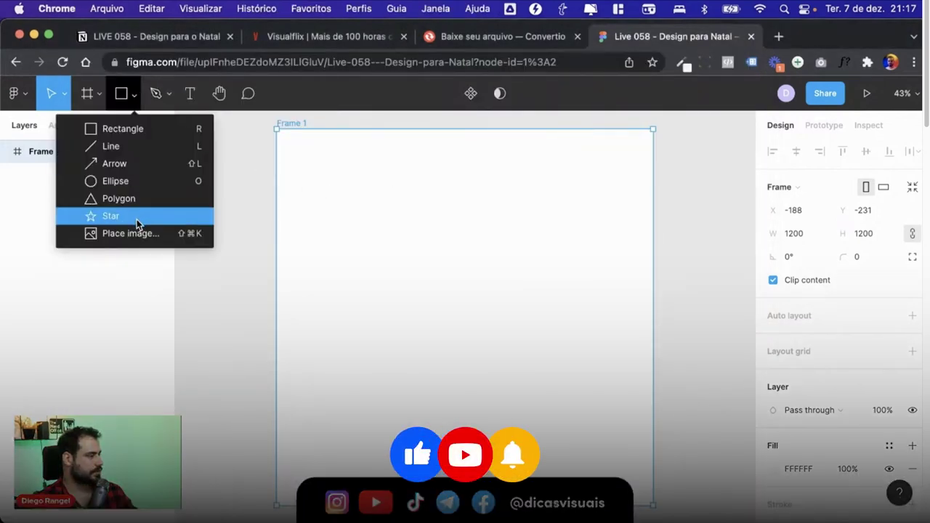
click(137, 231)
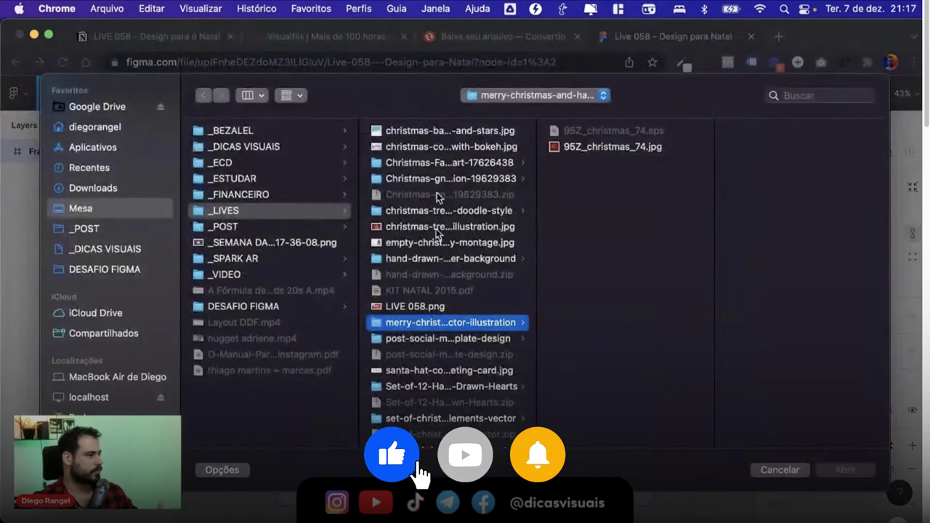
click(443, 210)
click(588, 162)
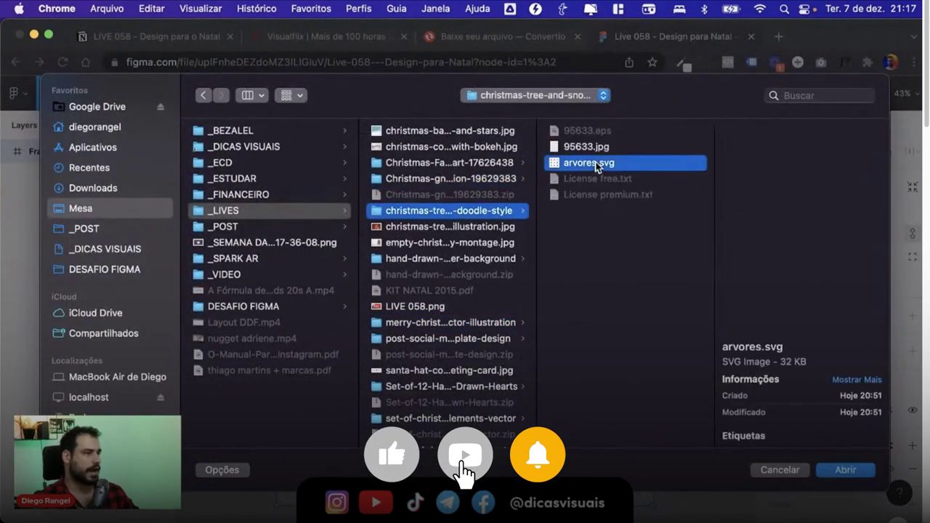
click(843, 469)
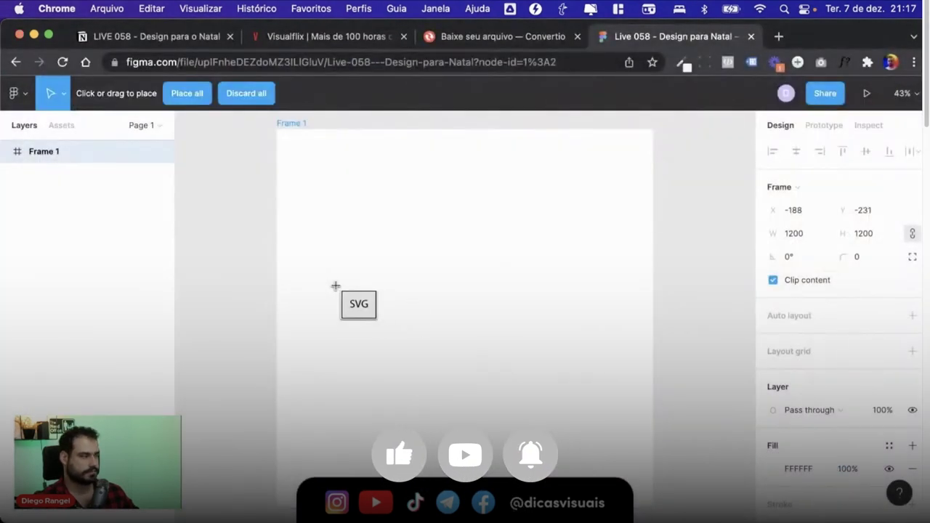
click(277, 130)
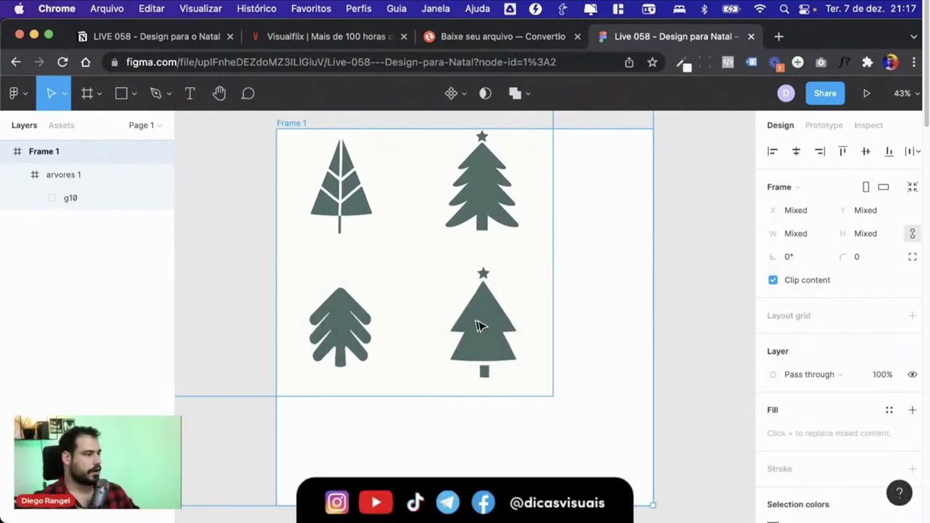
Move the arvores 1 tree sheet out of Frame 1 to the upper left
drag(476, 324, 500, 330)
scroll(500, 330, down, 3)
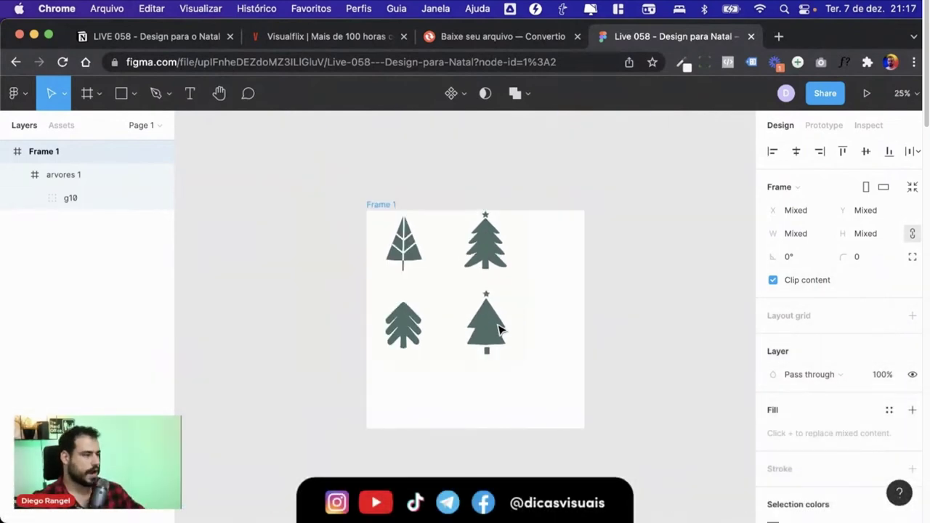
scroll(498, 327, down, 3)
click(119, 175)
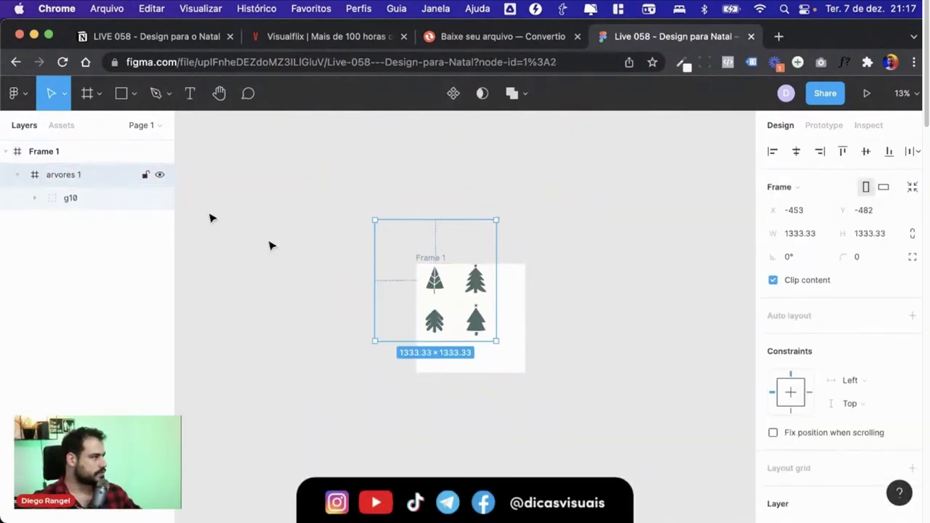
drag(443, 287, 314, 271)
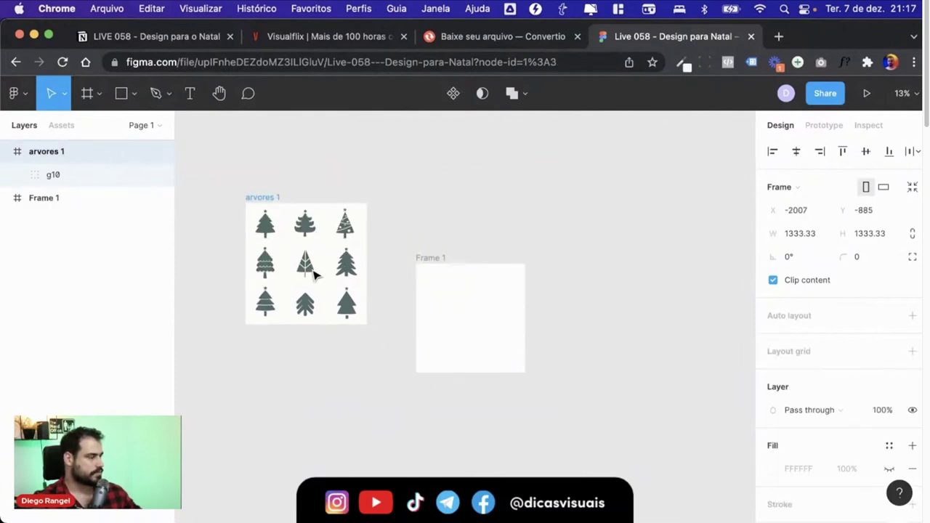
key(Escape)
Inspect the g10 and g12 groups and view the middle tree's path at 100%
click(54, 178)
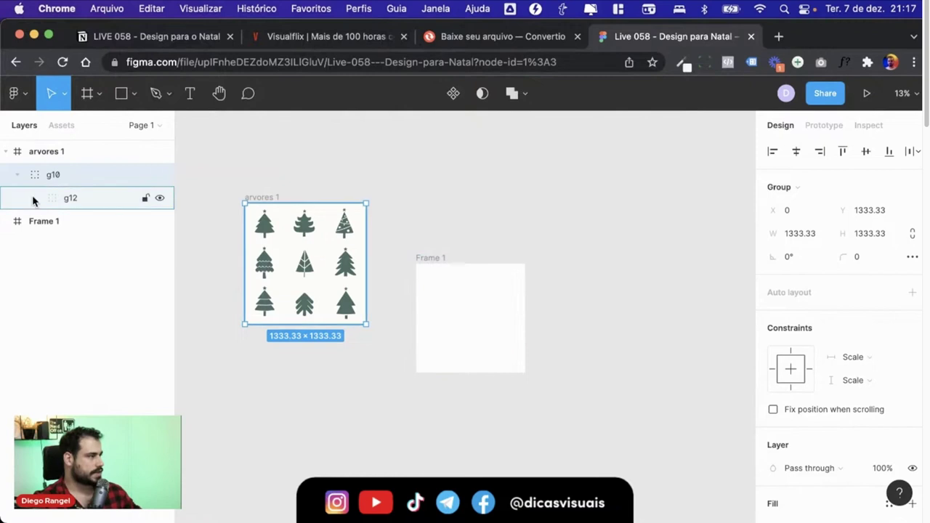
click(32, 197)
click(95, 221)
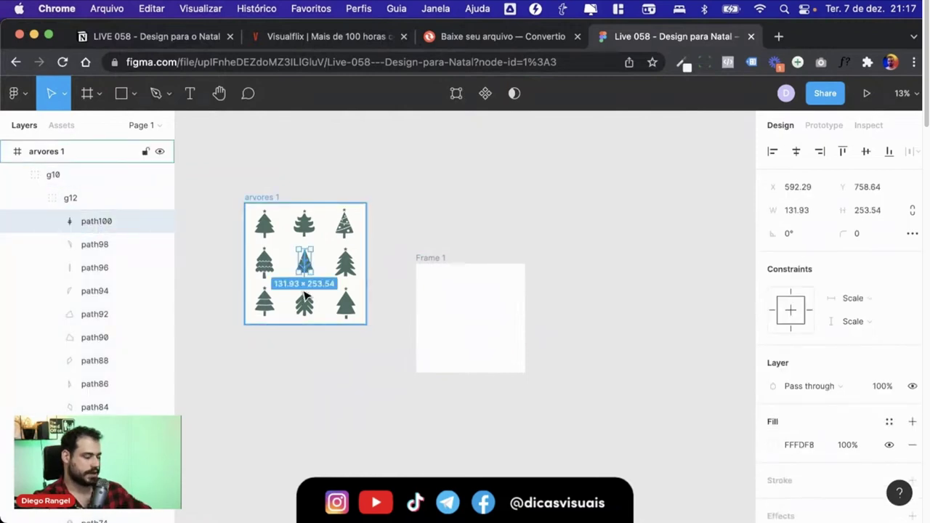
scroll(305, 294, up, 3)
scroll(262, 272, up, 3)
drag(262, 272, 572, 369)
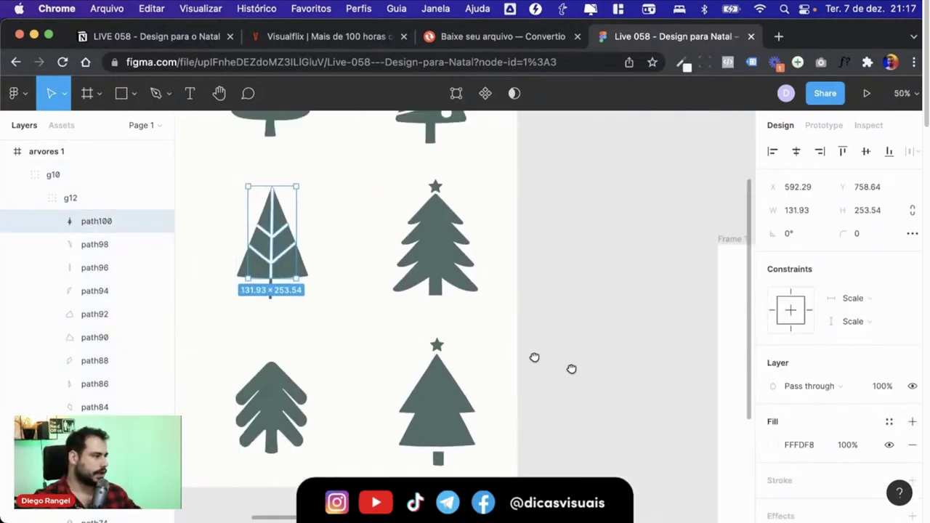
key(shift+0)
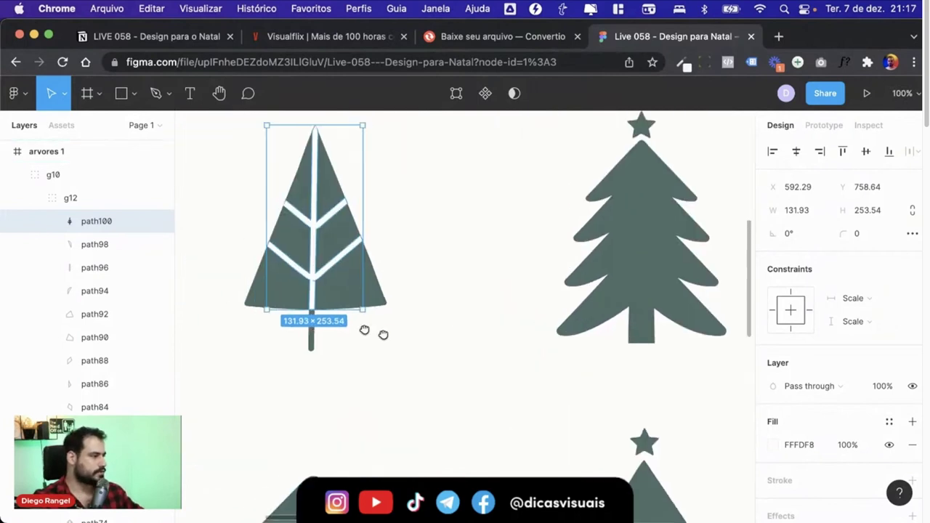
scroll(365, 328, left, 5)
scroll(388, 322, left, 3)
Test moving the scalloped tree's tiers, undoing each move
click(413, 224)
drag(409, 230, 460, 228)
key(ctrl+z)
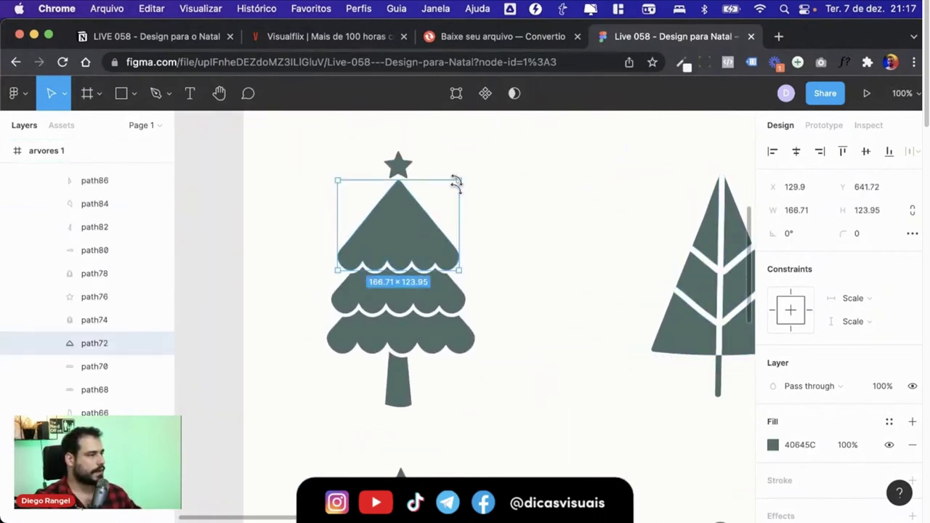
drag(404, 320, 473, 306)
key(ctrl+z)
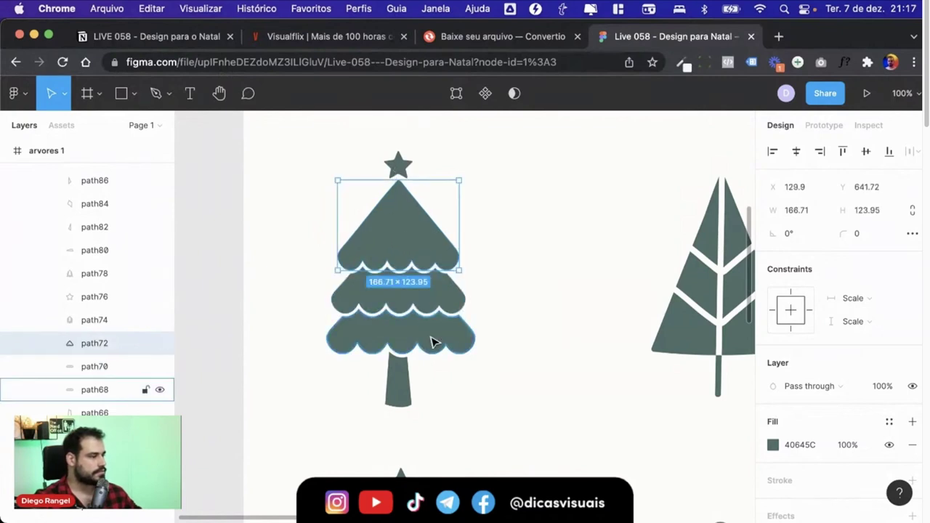
drag(637, 311, 326, 307)
click(446, 320)
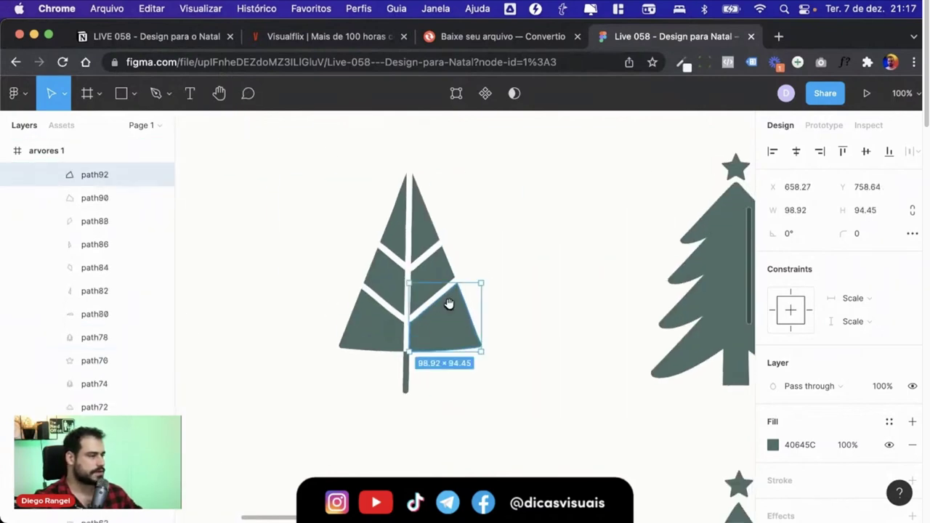
key(ctrl+z)
Select the ornament tree's pieces and treetop, with Frame 1 in view beside the trees
click(432, 149)
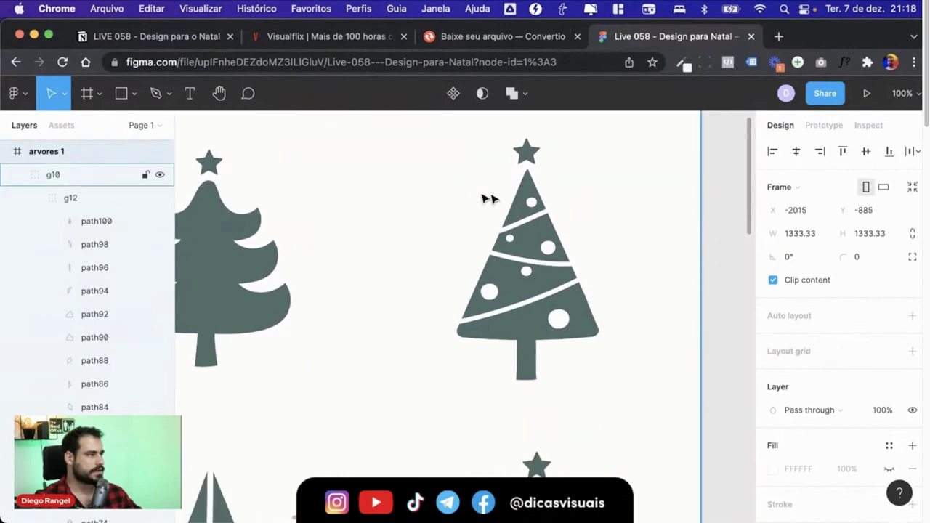
click(529, 161)
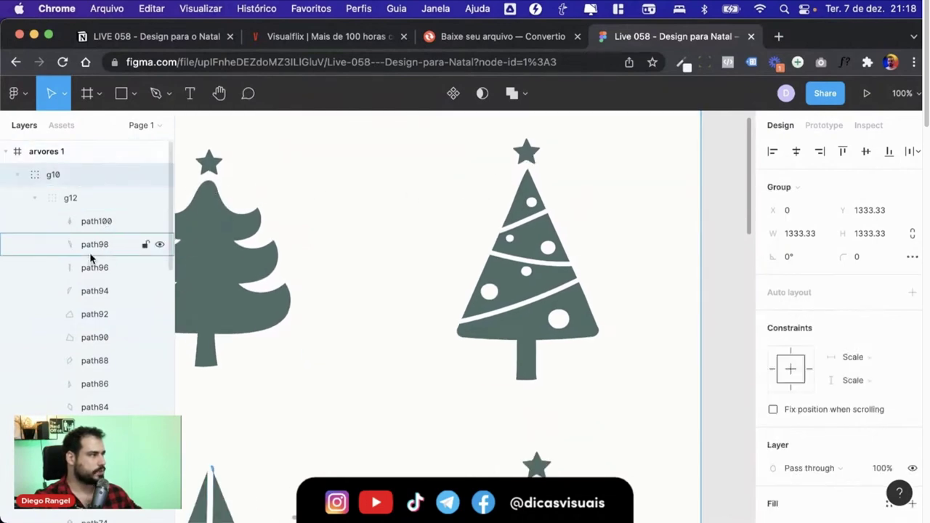
click(90, 257)
shift+click(521, 247)
shift+click(529, 237)
shift+click(525, 205)
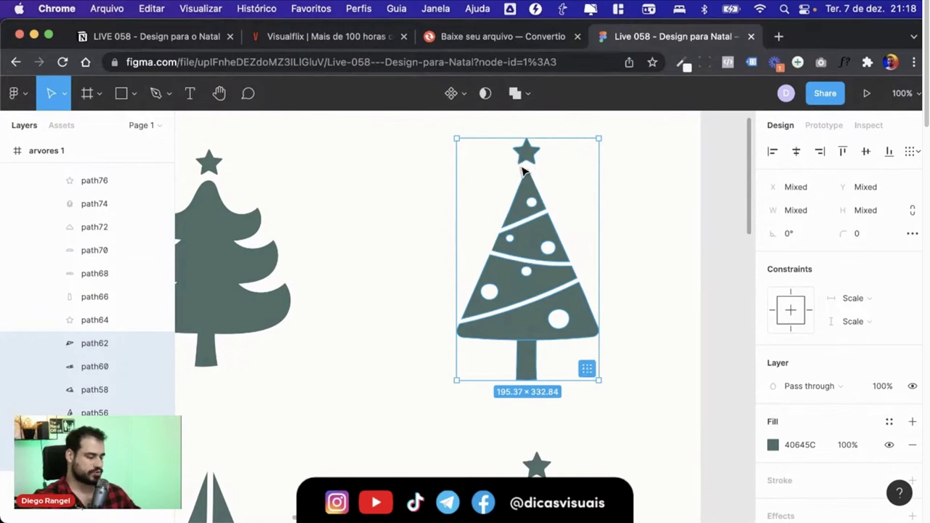
scroll(521, 170, down, 10)
scroll(522, 170, down, 3)
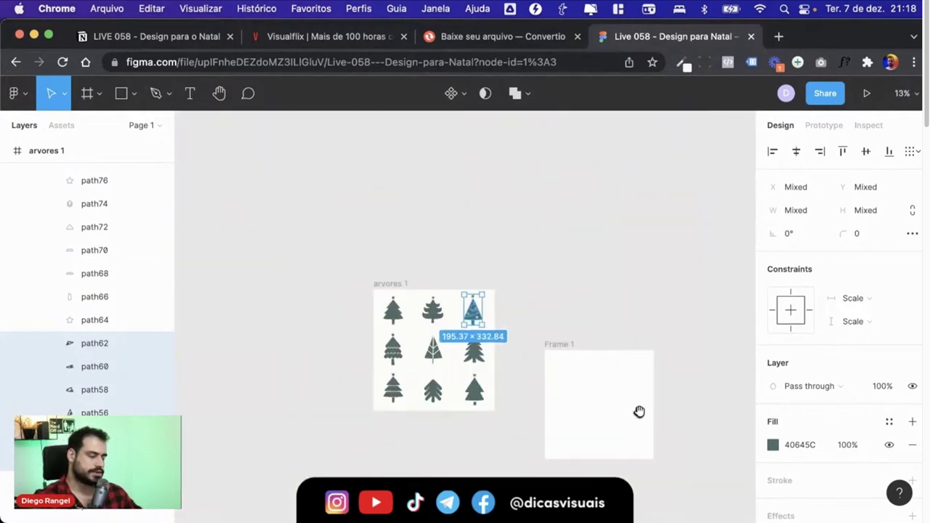
drag(638, 412, 514, 231)
Paste the ornament tree into Frame 1 and group its paths into one object
click(440, 167)
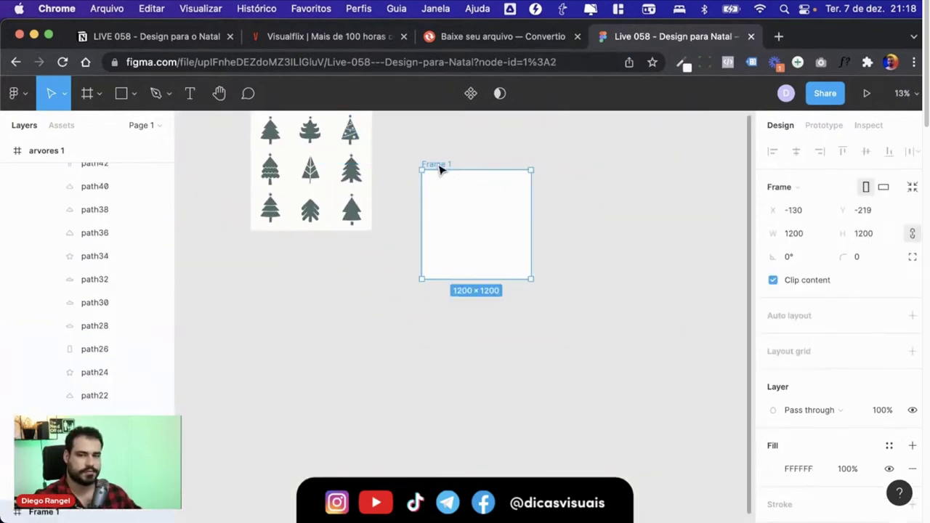
key(ctrl+v)
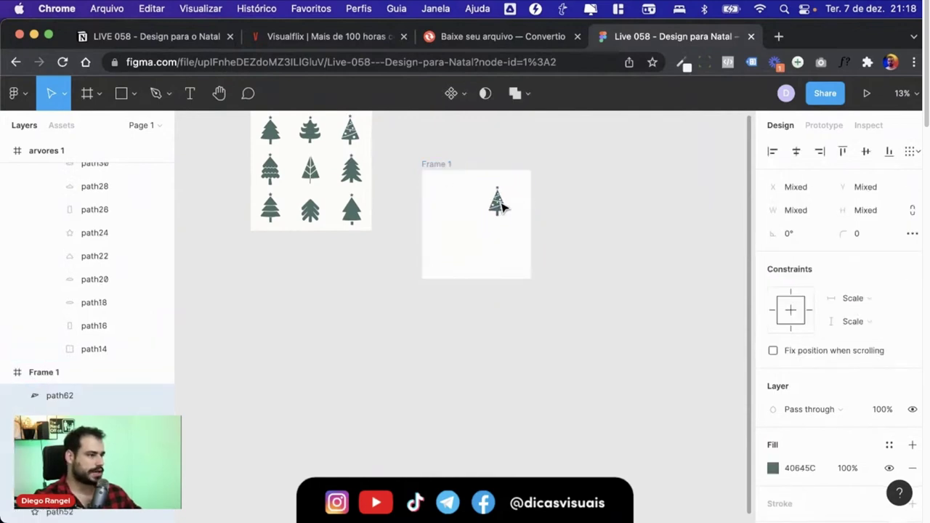
scroll(501, 207, up, 3)
scroll(487, 349, up, 3)
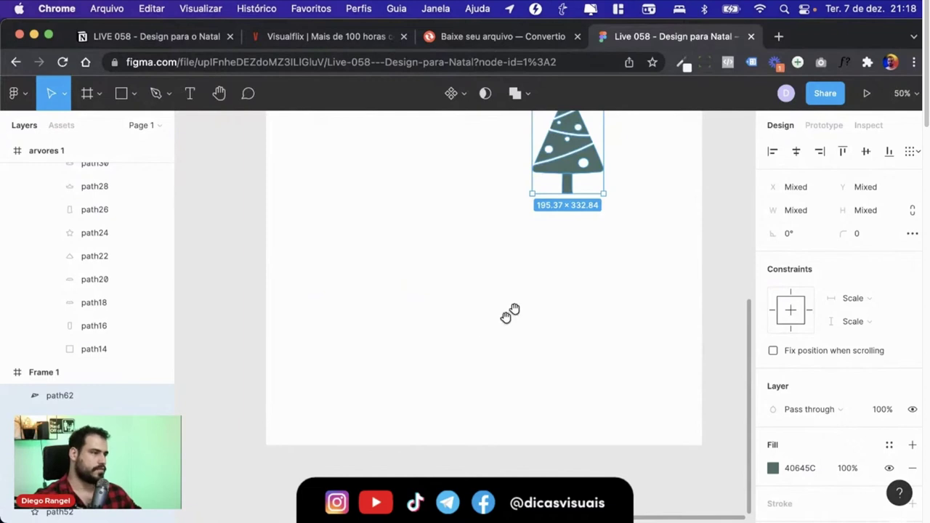
scroll(500, 325, up, 2)
key(ctrl+g)
mouse_move(548, 226)
mouse_down()
mouse_move(507, 227)
mouse_move(445, 294)
mouse_up()
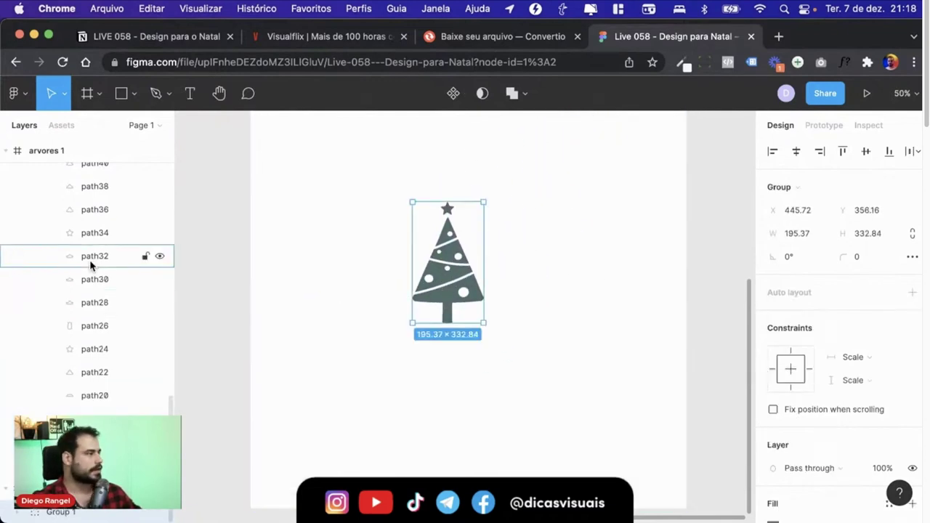
Collapse arvores 1 and move Frame 1 above it in the layer order
scroll(80, 247, up, 10)
click(6, 151)
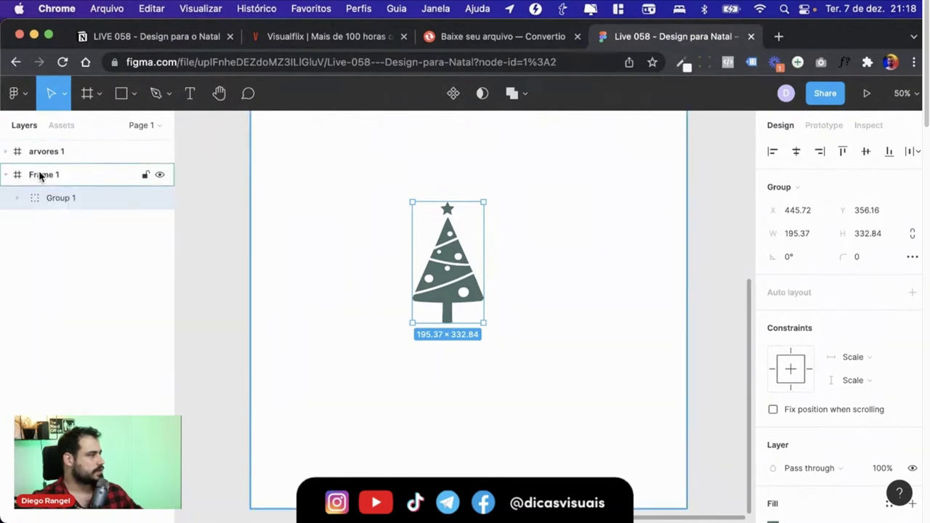
click(69, 174)
drag(65, 146, 65, 144)
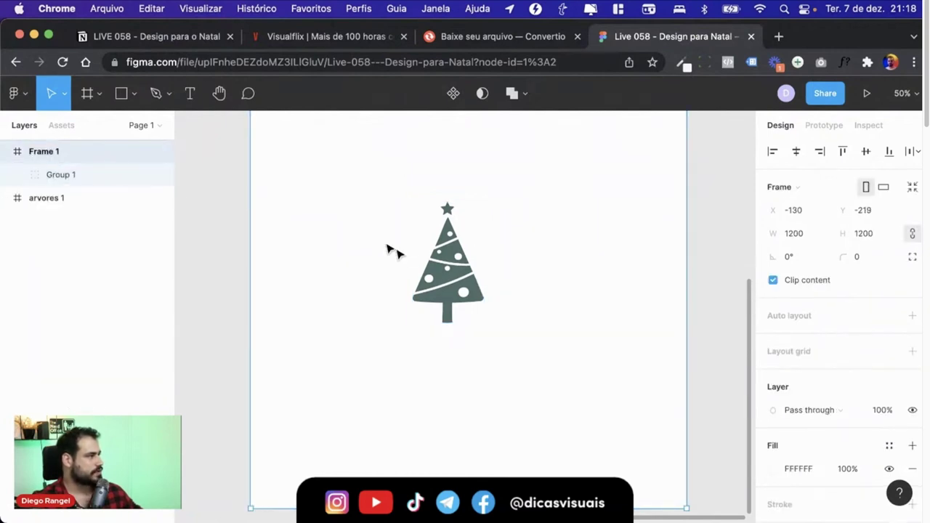
Move the tree group into Frame 1's bottom-left corner
click(445, 260)
scroll(436, 269, down, 2)
scroll(432, 272, down, 2)
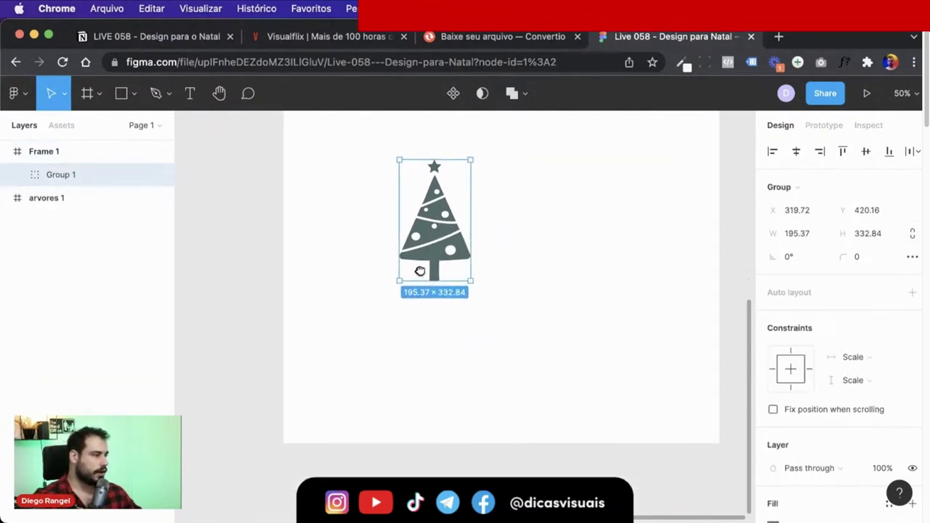
scroll(425, 276, down, 3)
scroll(425, 277, up, 3)
drag(431, 254, 249, 452)
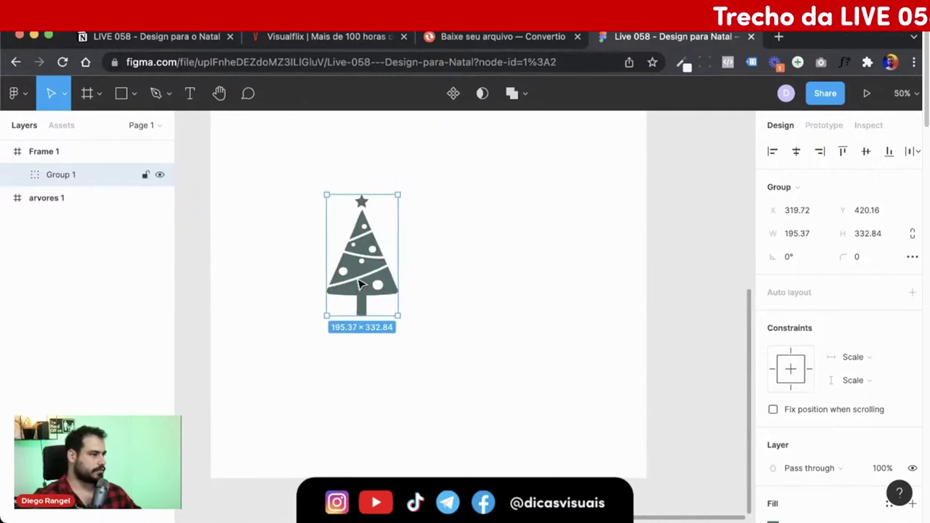
drag(249, 452, 258, 439)
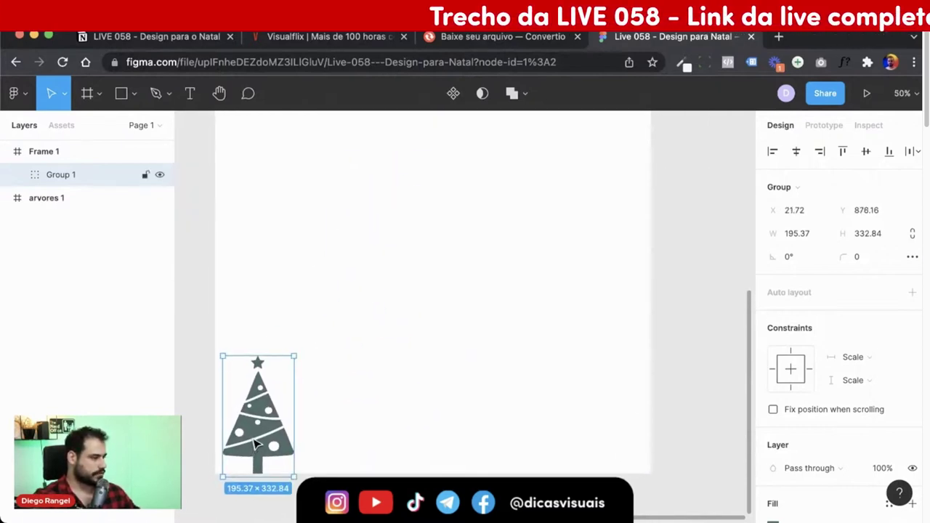
scroll(258, 436, down, 2)
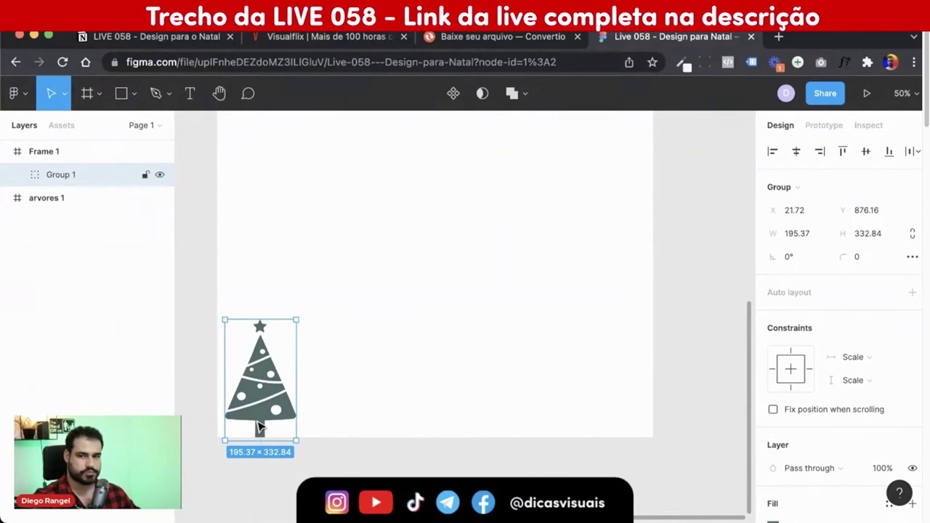
Check the tree's inner paths, then delete a trial duplicate of the tree
double_click(275, 423)
shift+click(278, 426)
key(Escape)
key(Escape)
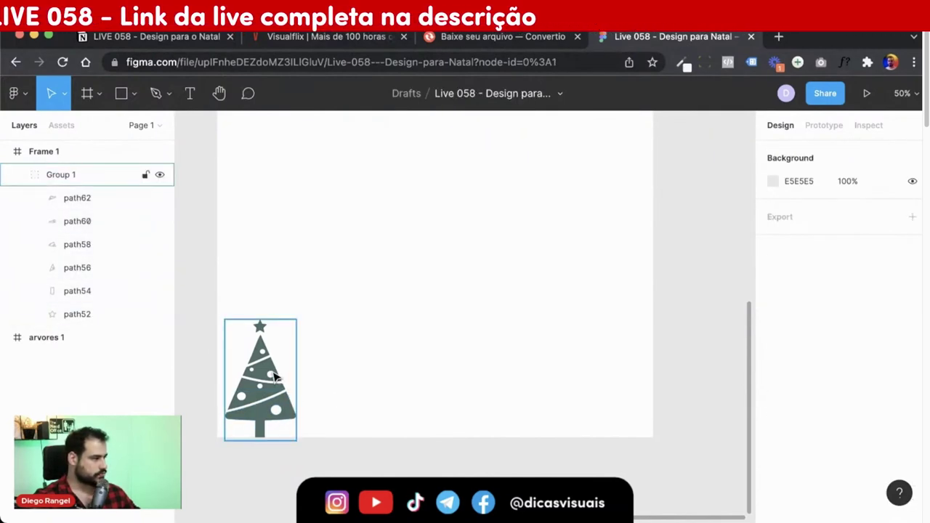
click(273, 351)
drag(272, 351, 304, 356)
key(Delete)
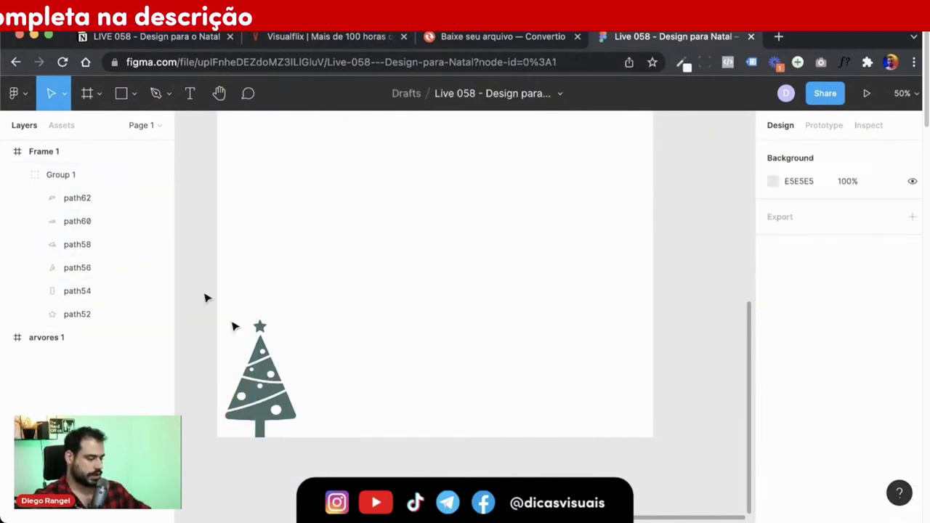
Rename the tree group layer to 'arvore'
click(77, 176)
double_click(77, 176)
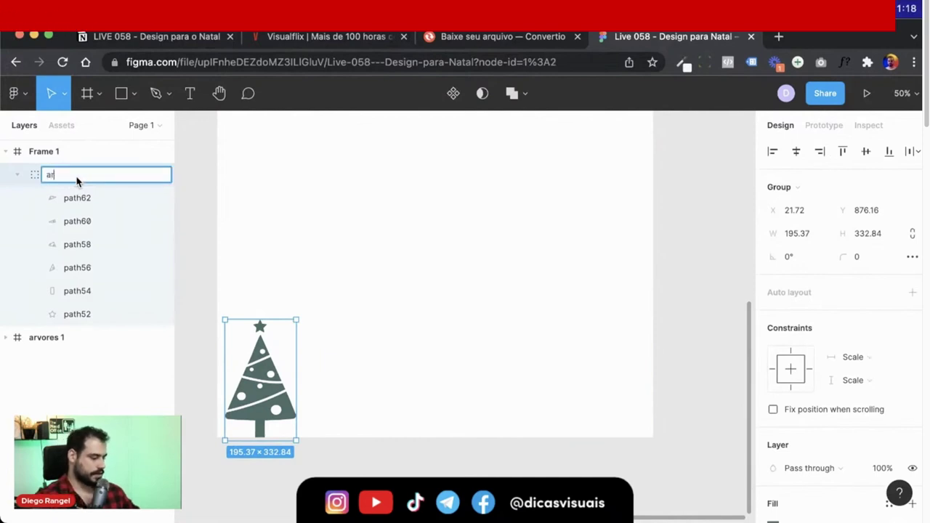
text(rvoe)
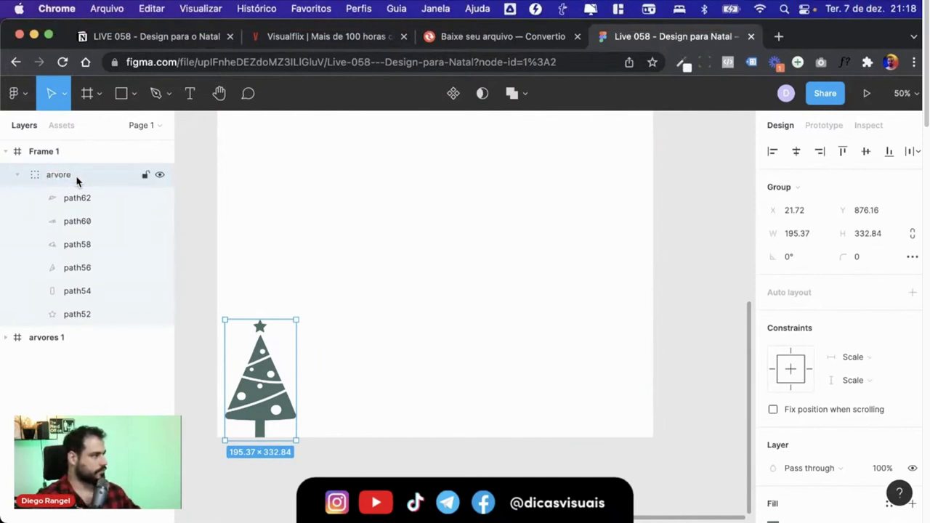
Duplicate the tree into a row of eight and scale the row to span Frame 1's bottom
drag(259, 361, 329, 362)
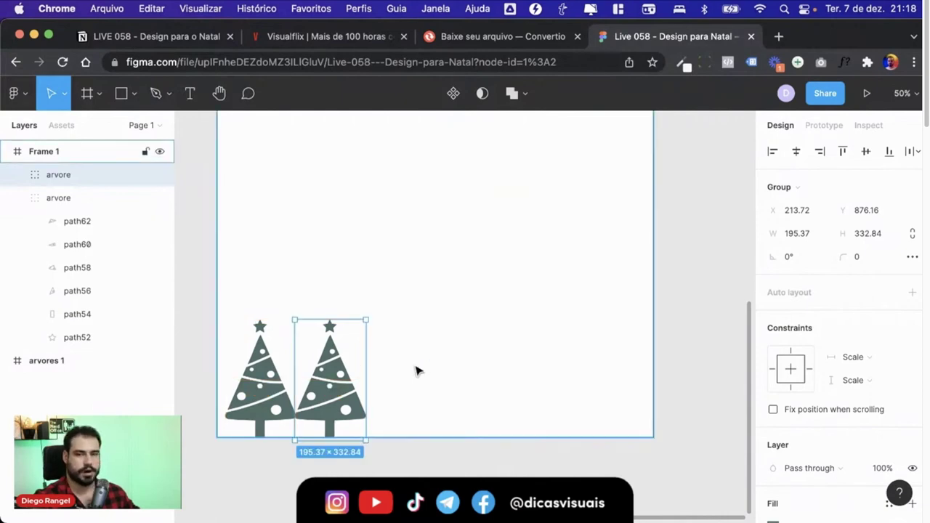
key(super+d)
key(super+d)
key(super+d)
key(super+d)
key(super+d)
key(super+d)
scroll(416, 370, right, 1)
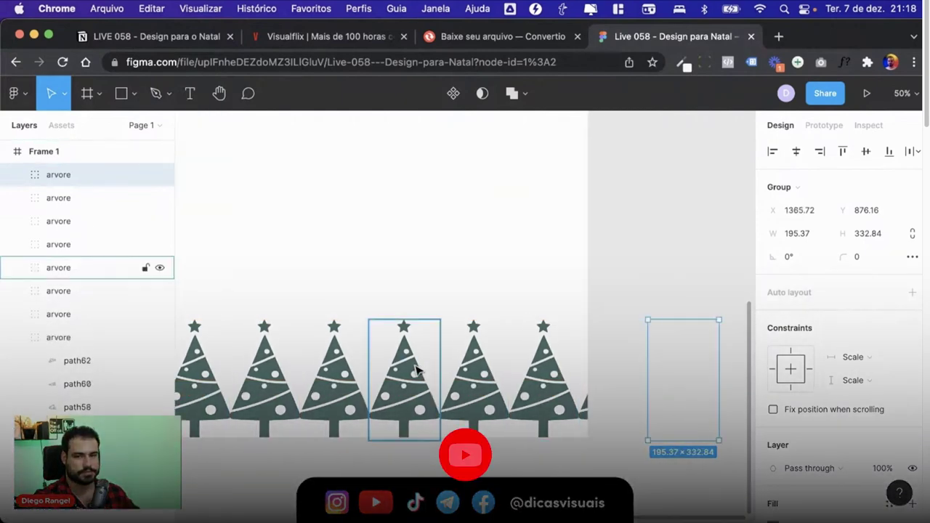
key(minus)
click(298, 307)
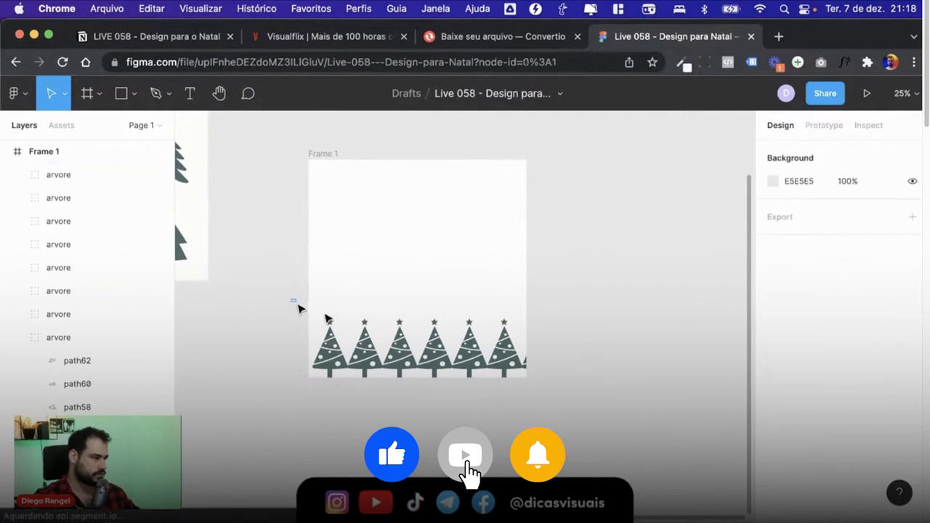
drag(298, 307, 657, 396)
drag(596, 316, 530, 335)
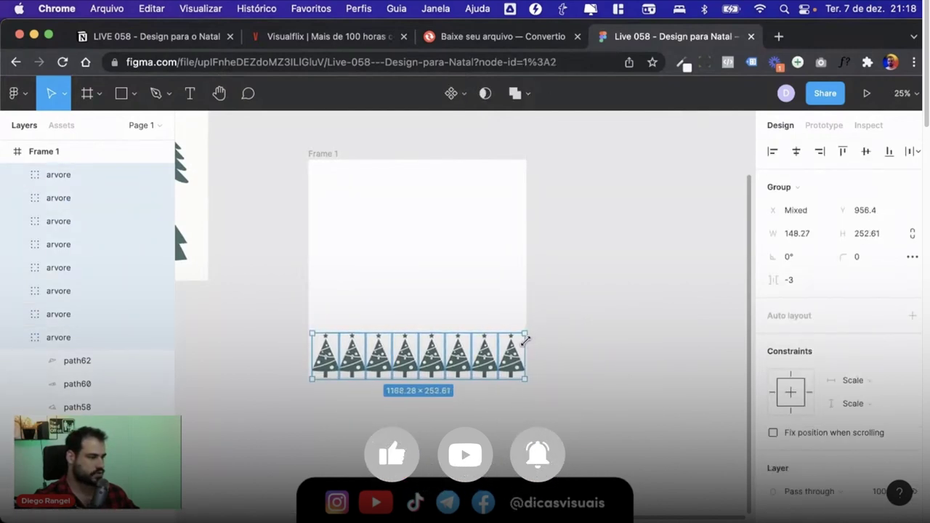
Shrink the tree row slightly and even out the gaps between the eight trees
drag(530, 334, 524, 334)
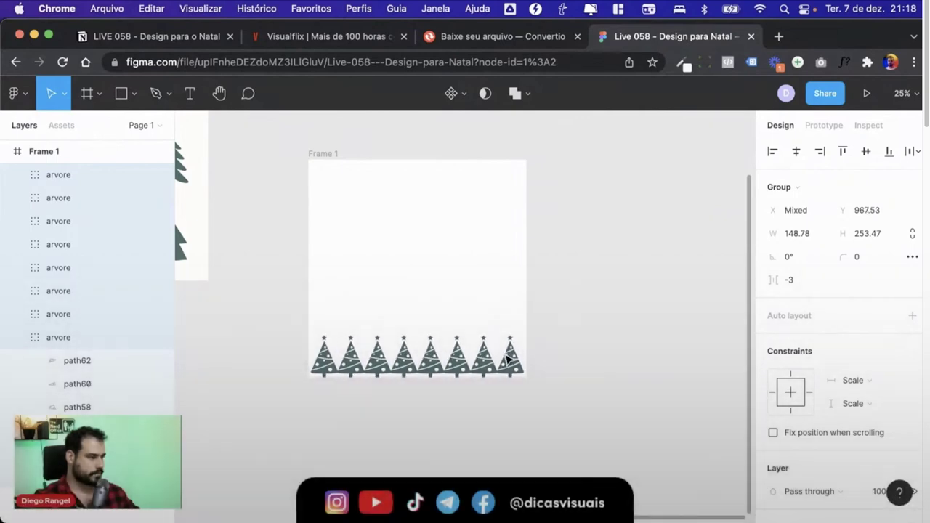
key(ctrl+plus)
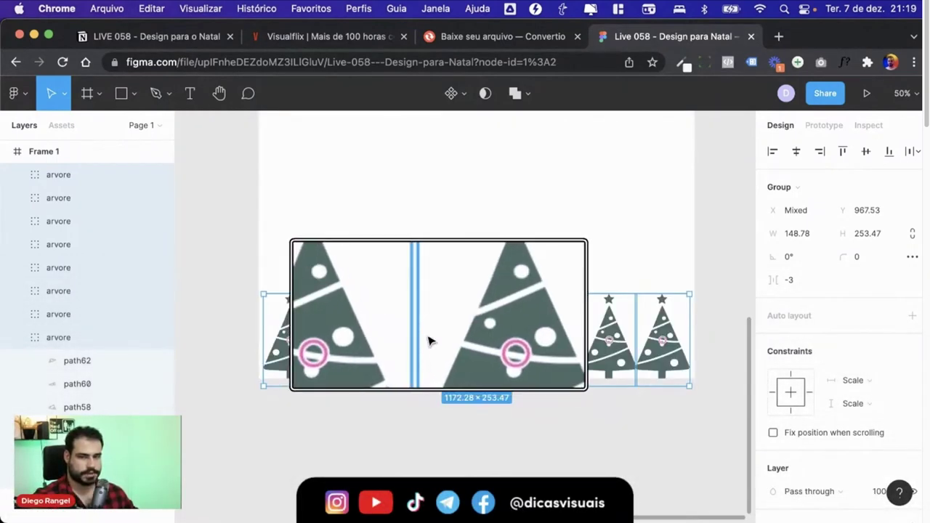
key(Escape)
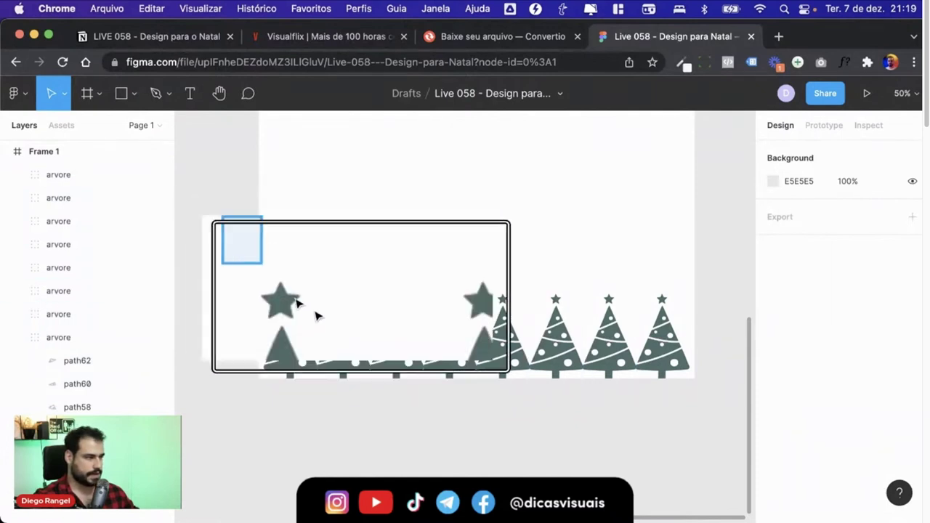
drag(254, 287, 690, 388)
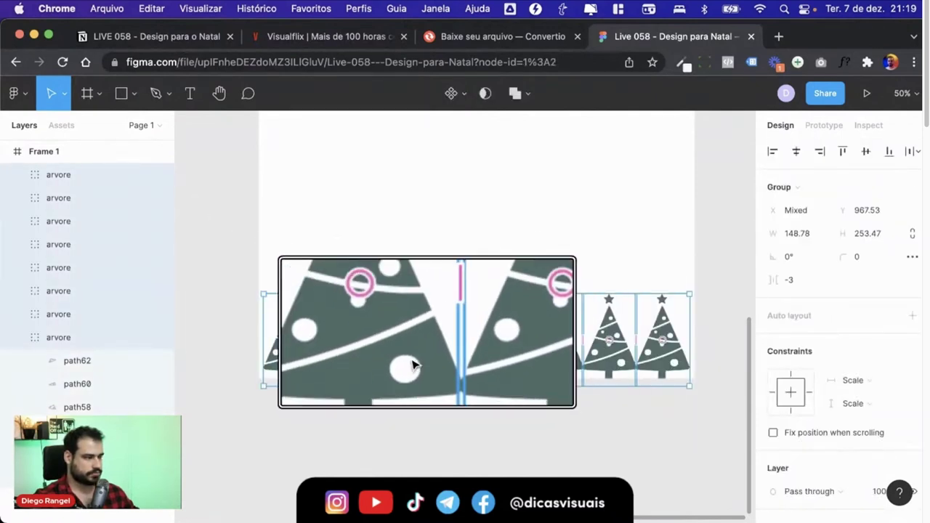
drag(421, 339, 442, 340)
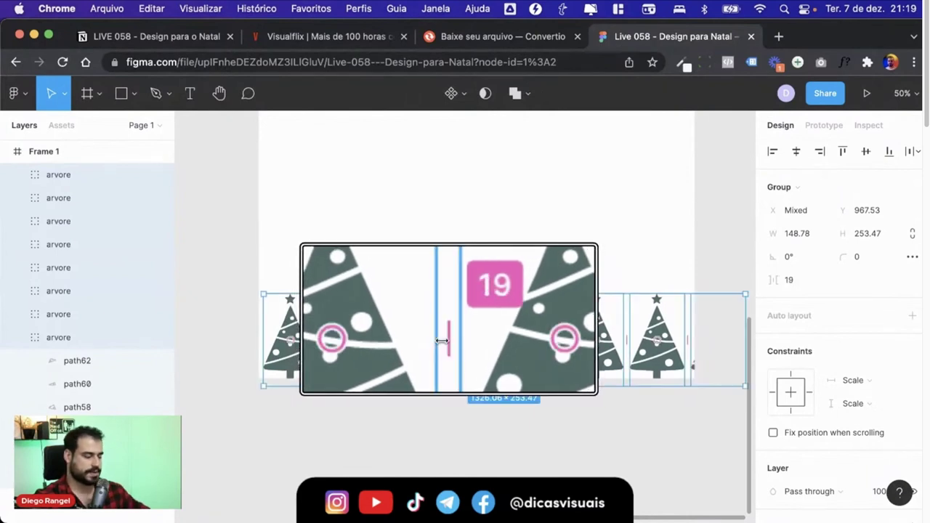
drag(442, 341, 449, 341)
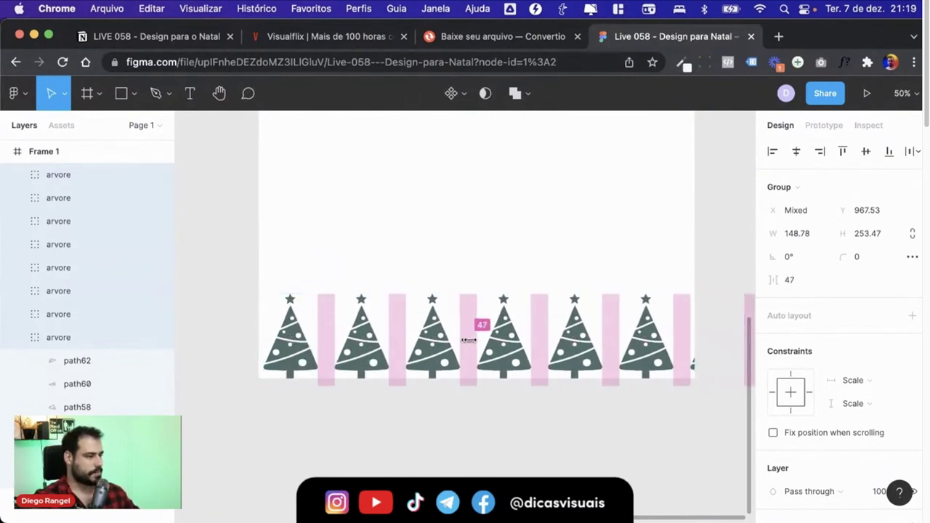
Resize the tree row to 1135×194 and move it down to Frame 1's bottom edge
drag(261, 293, 327, 305)
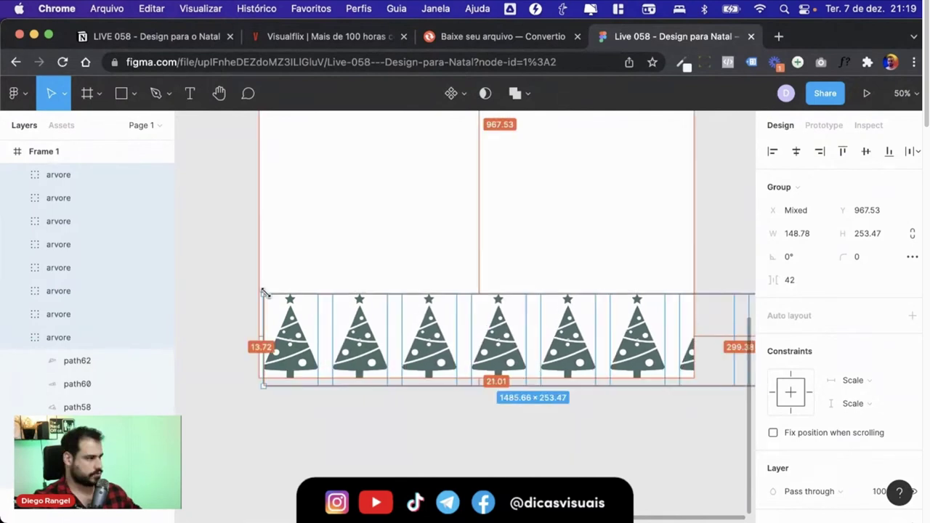
drag(402, 341, 368, 346)
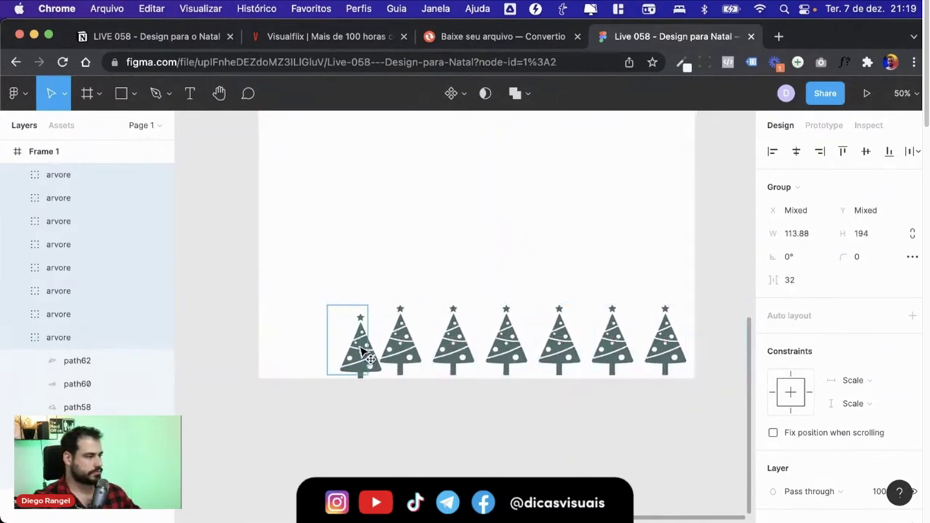
drag(404, 359, 349, 361)
ctrl+scroll(426, 326, down, 3)
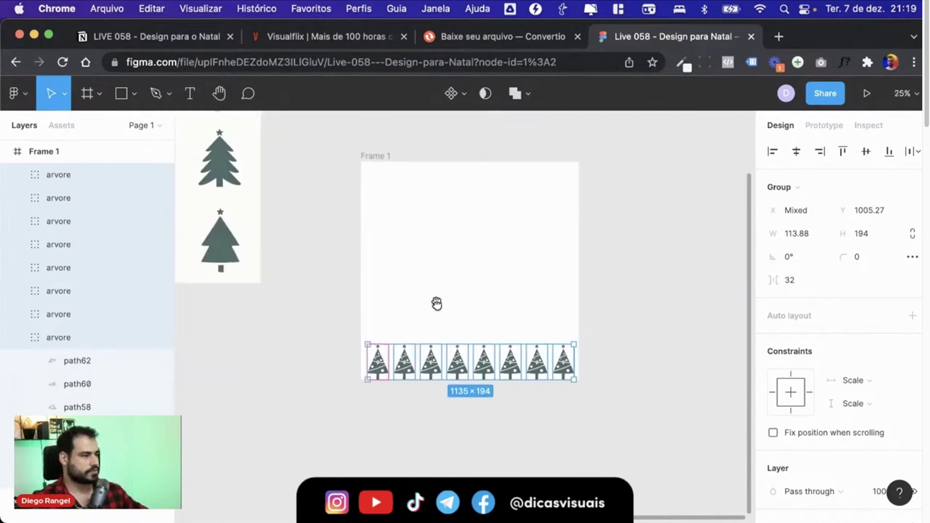
ctrl+scroll(438, 312, up, 3)
click(438, 312)
drag(461, 309, 320, 376)
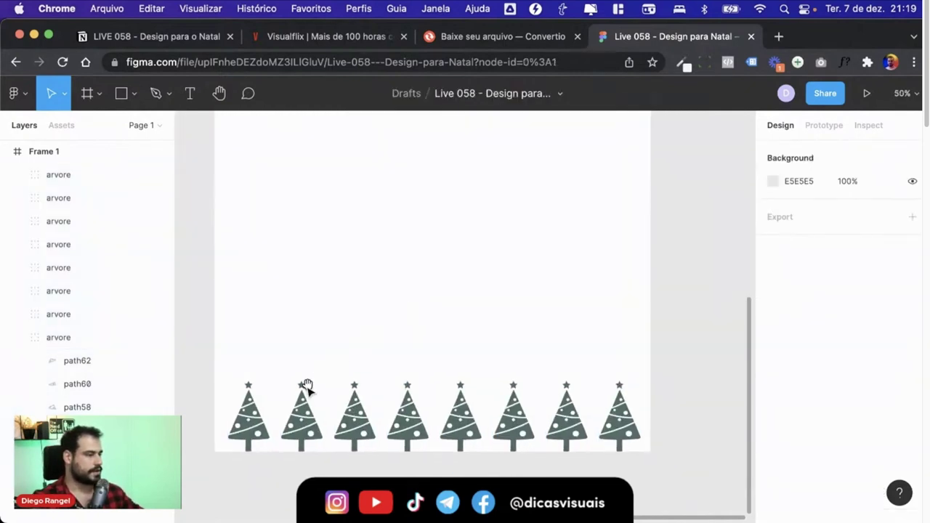
click(305, 393)
Recolor the second, fourth, sixth and eighth trees to dark red 812525
shift+click(416, 433)
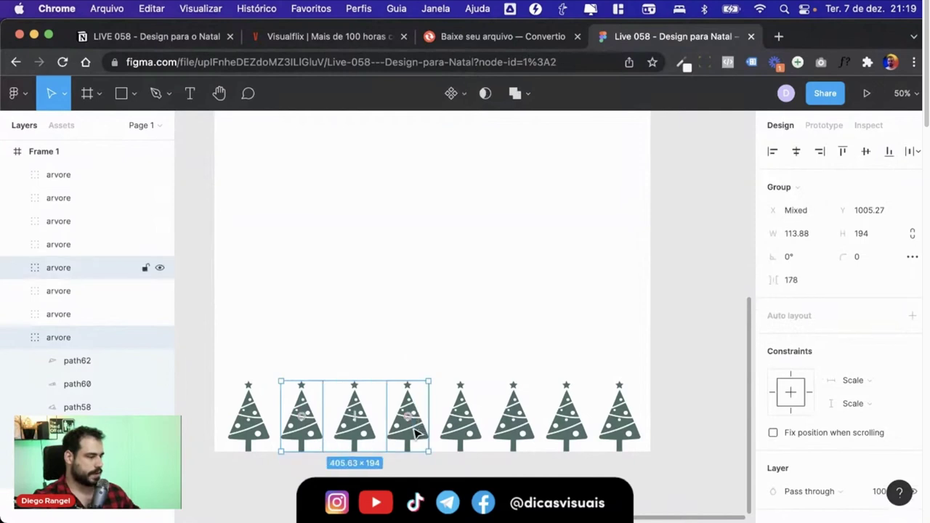
click(467, 376)
click(302, 412)
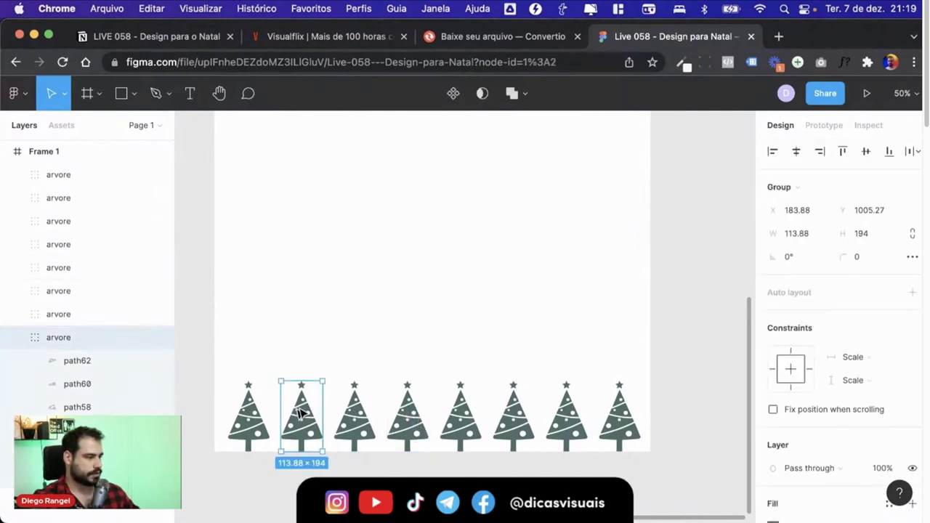
shift+click(403, 415)
shift+click(515, 420)
shift+click(621, 417)
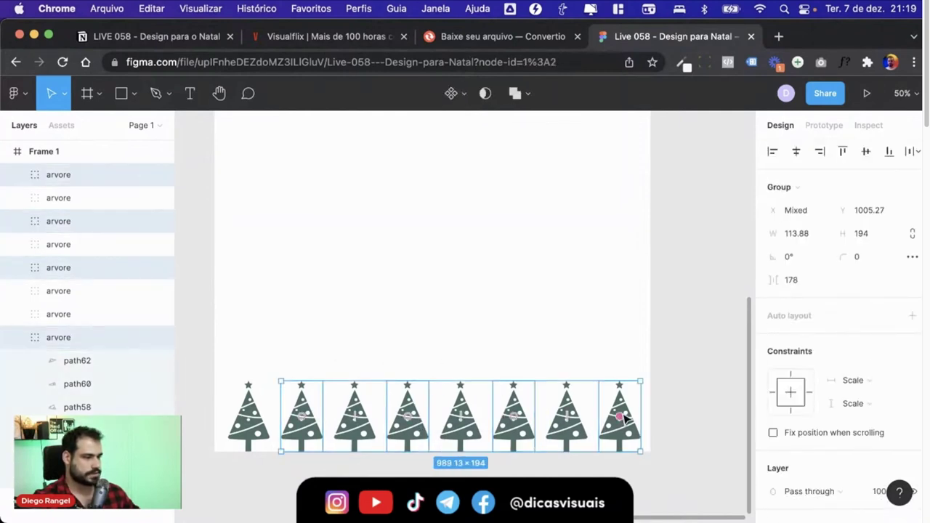
scroll(781, 406, down, 5)
click(773, 303)
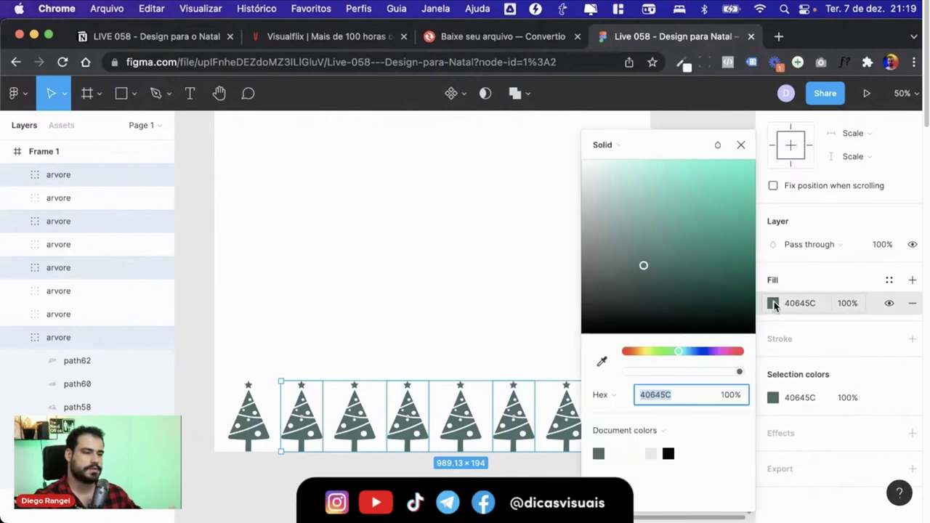
drag(633, 354, 619, 354)
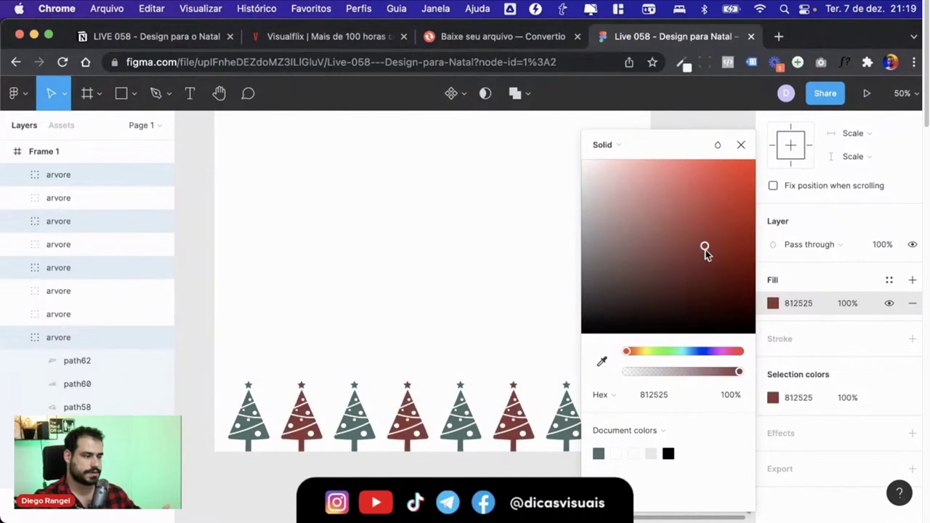
click(741, 146)
click(667, 207)
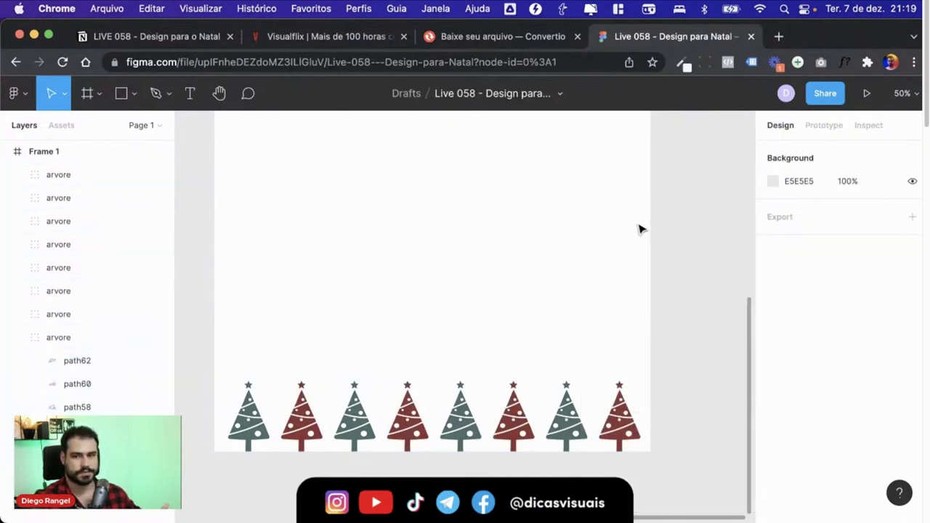
Select the snowflake-and-stars background image in the merry Christmas folder
scroll(640, 230, up, 3)
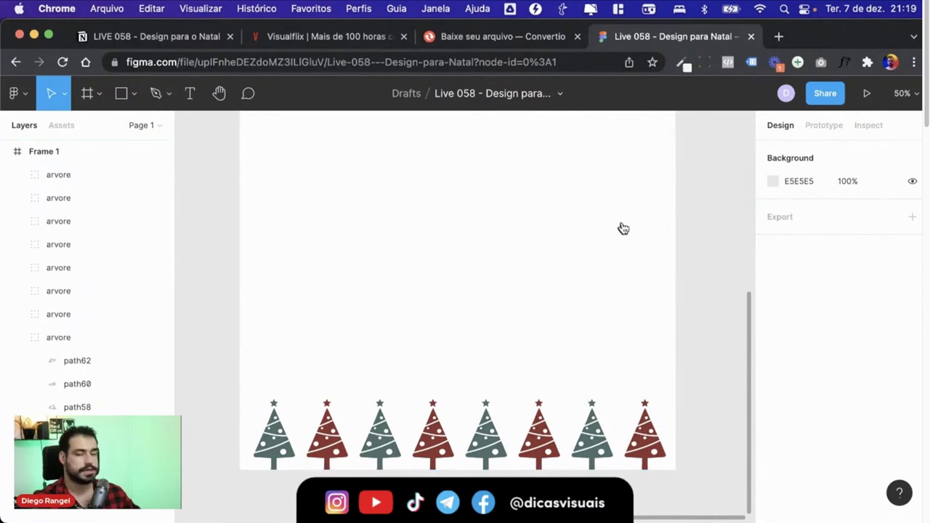
key(super+Tab)
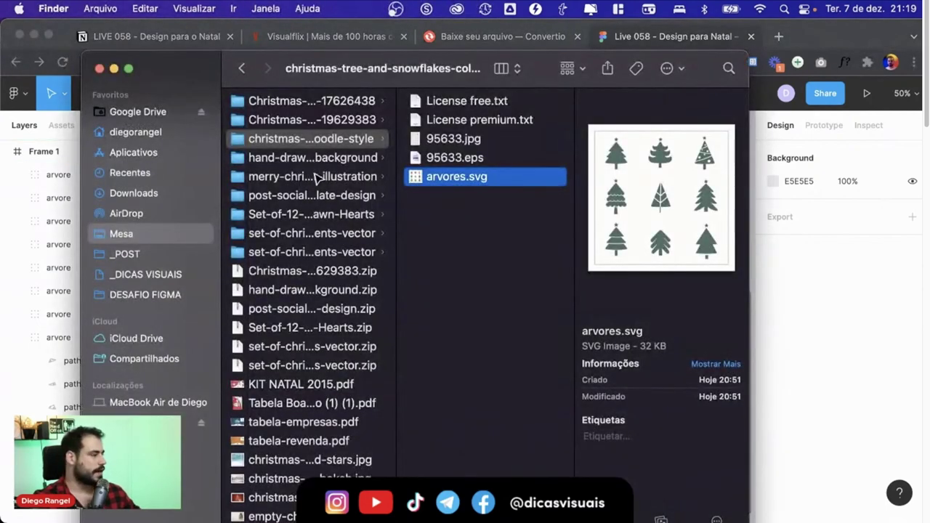
click(316, 177)
scroll(320, 327, down, 2)
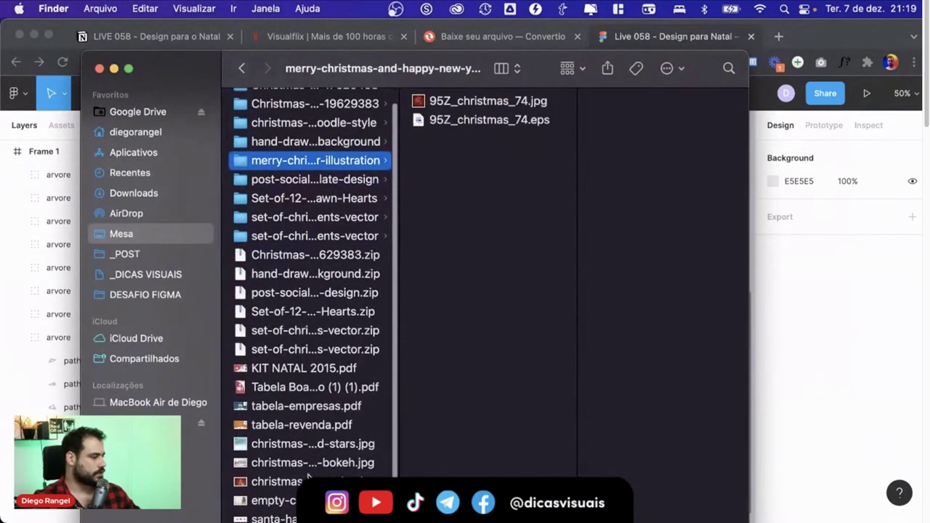
click(308, 480)
click(308, 445)
key(super+Tab)
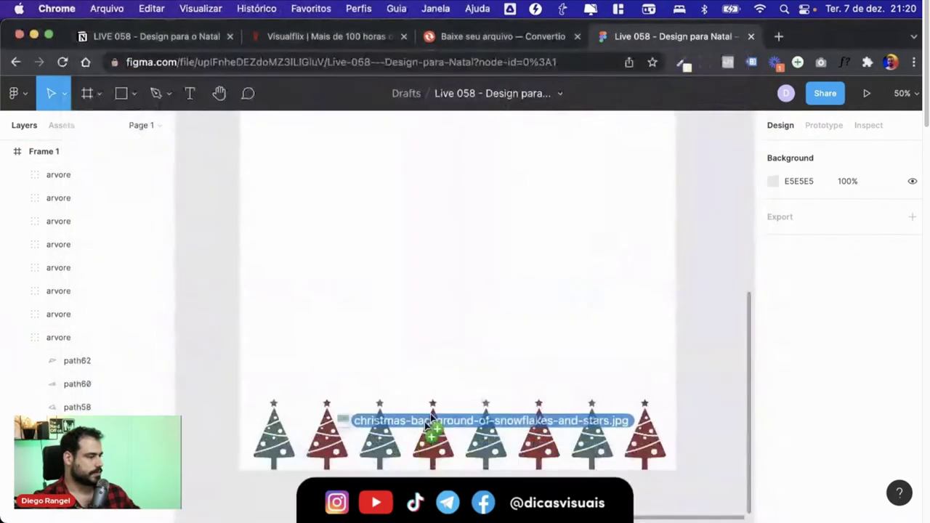
Paste the snowflake image, fit it to Frame 1, and move all eight arvore layers above it
key(super+v)
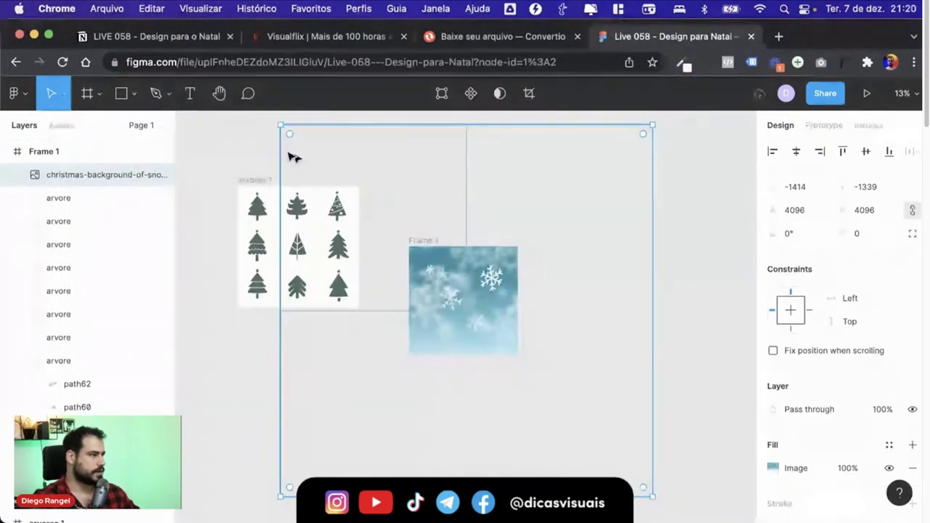
drag(279, 126, 400, 232)
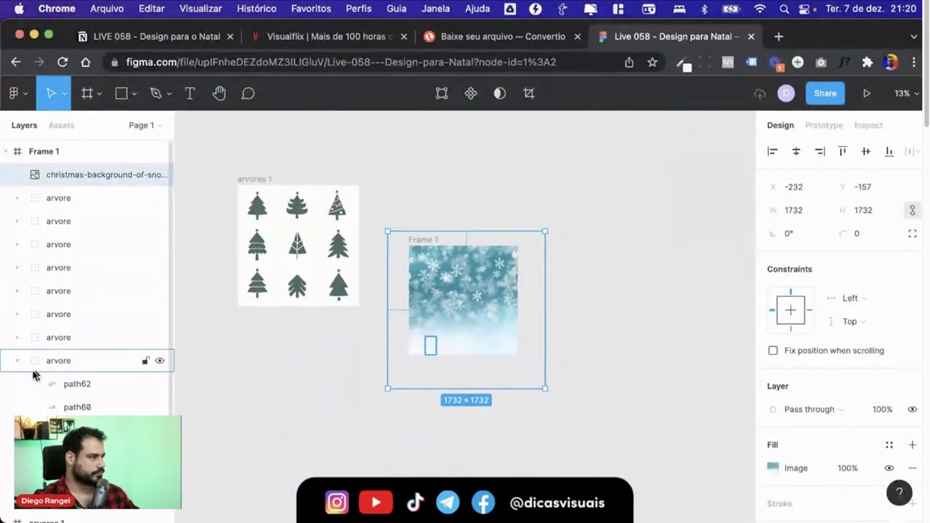
click(63, 361)
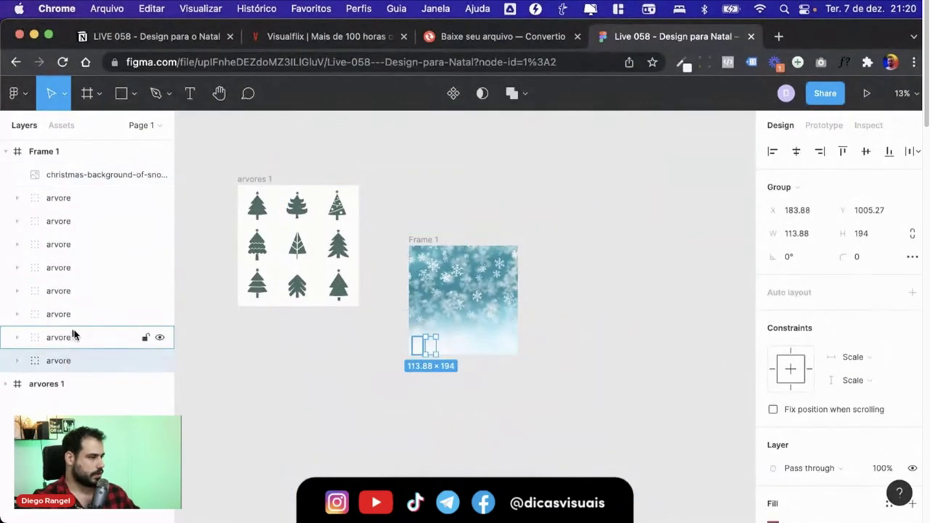
shift+click(70, 199)
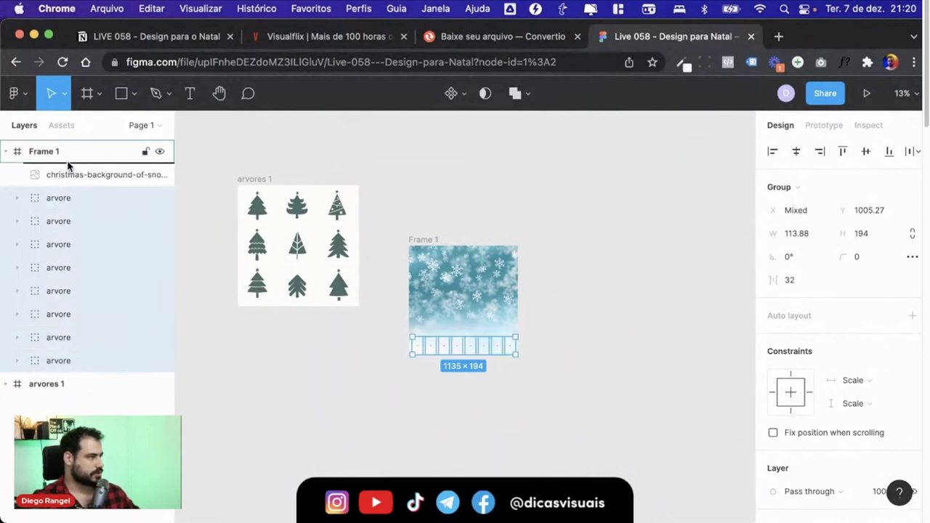
drag(67, 166, 67, 164)
key(super+equal)
key(super+equal)
click(228, 325)
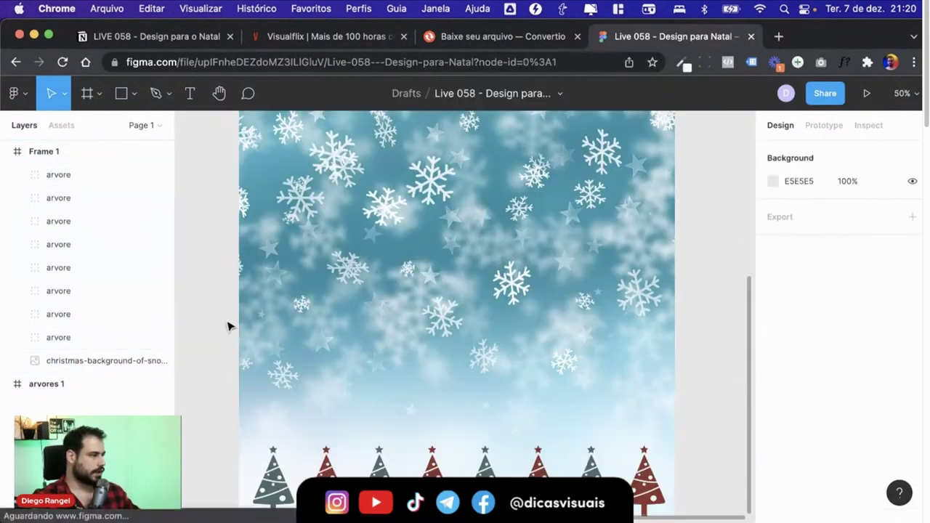
Draw a circle over the frame's middle and fill it pure white (FFFFFF)
key(o)
mouse_move(426, 216)
mouse_down()
mouse_move(473, 291)
mouse_move(545, 372)
mouse_up()
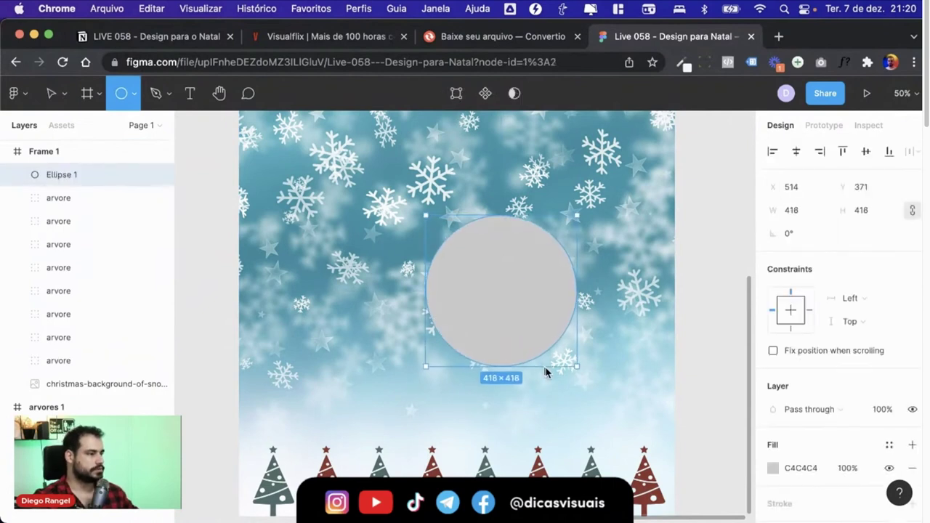
scroll(865, 461, down, 3)
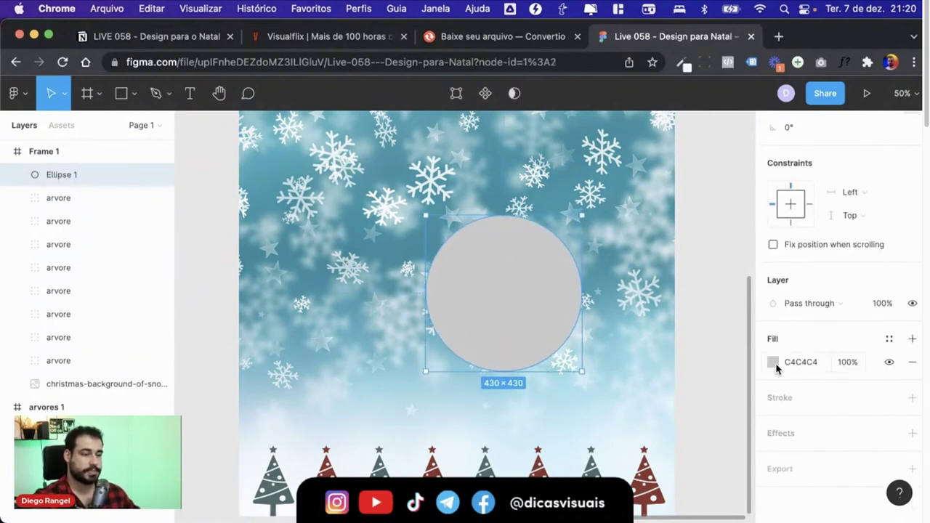
click(772, 362)
drag(674, 242, 575, 155)
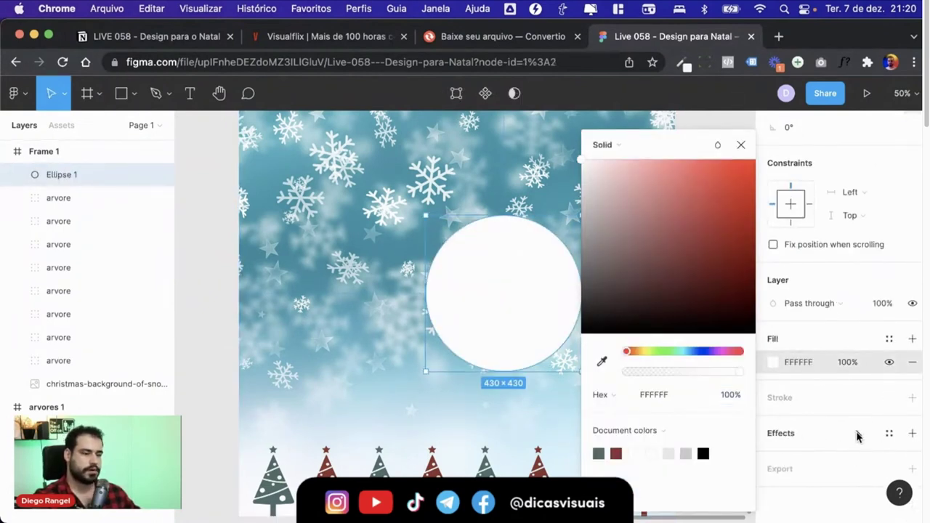
Add a Layer blur effect of 150 to the circle
click(912, 433)
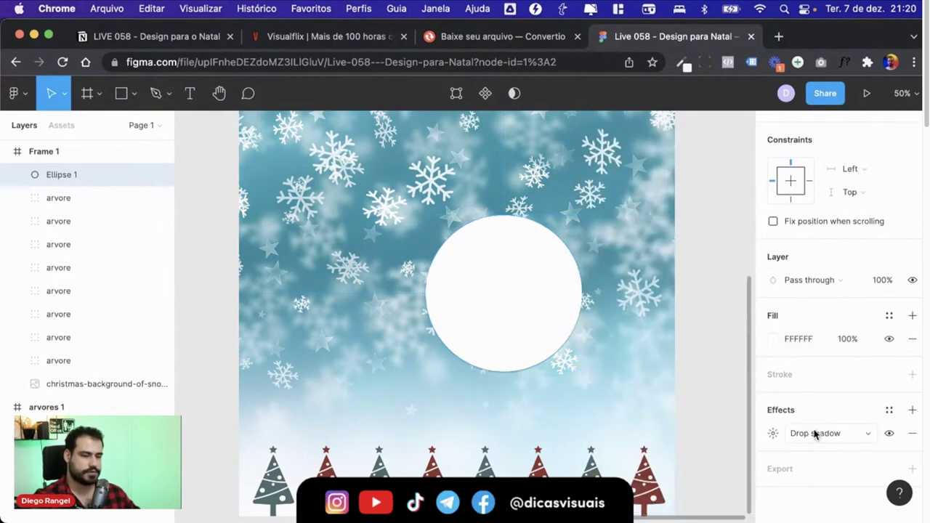
click(818, 434)
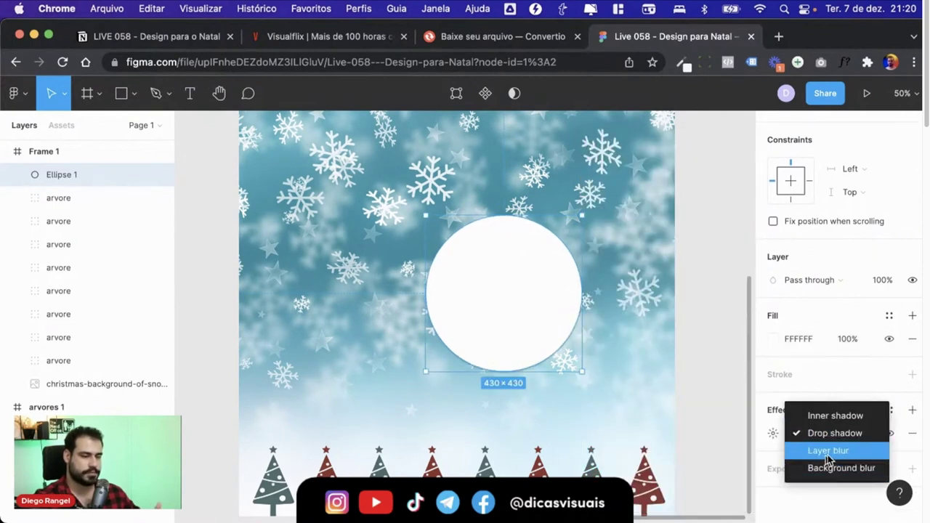
click(828, 451)
click(773, 433)
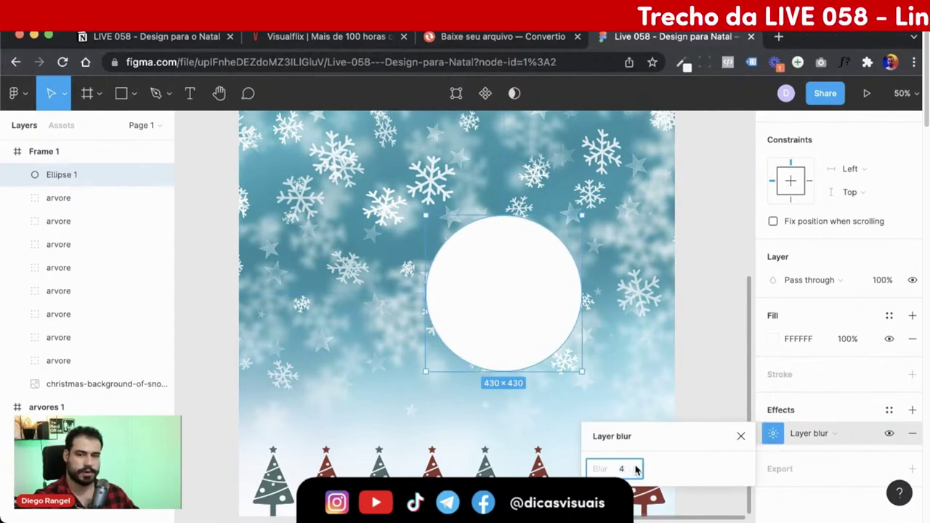
text(150)
key(Return)
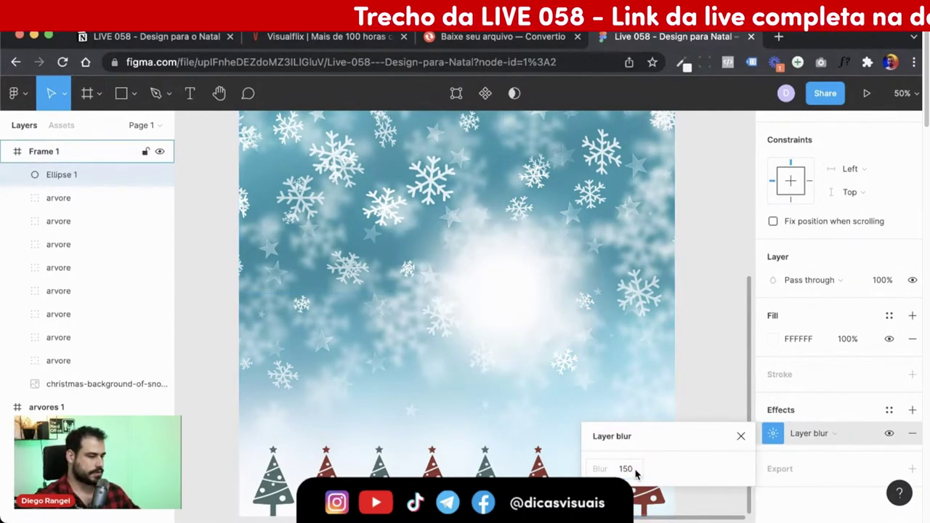
click(740, 436)
Move the glow up and left and enlarge it to about 894×894
drag(501, 278, 465, 256)
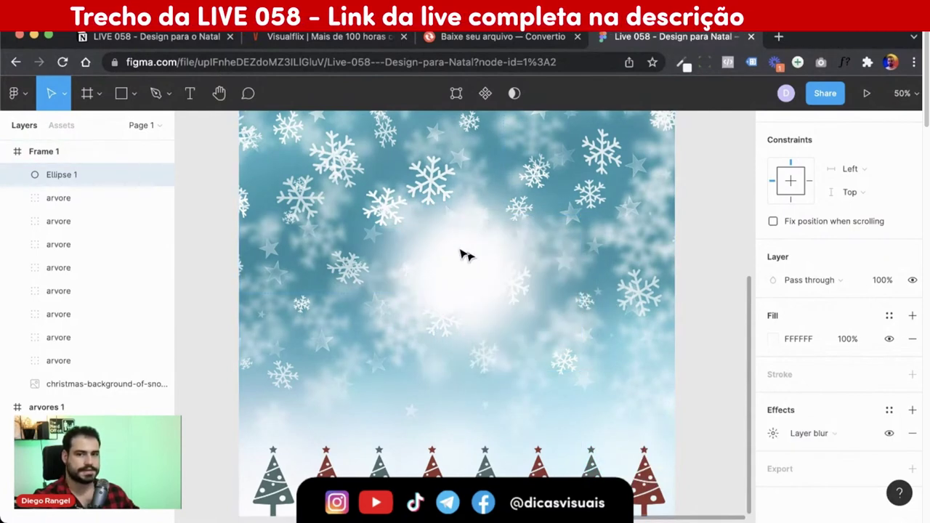
click(465, 255)
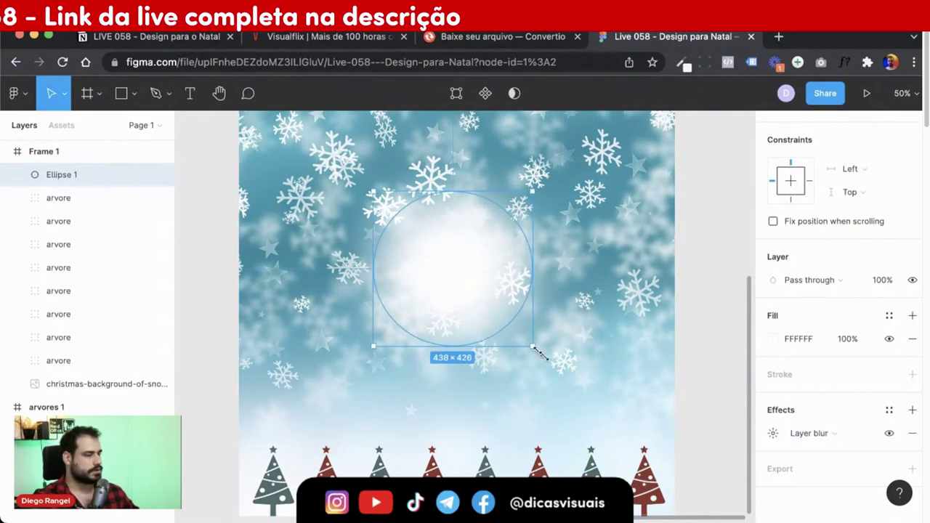
drag(534, 350, 609, 425)
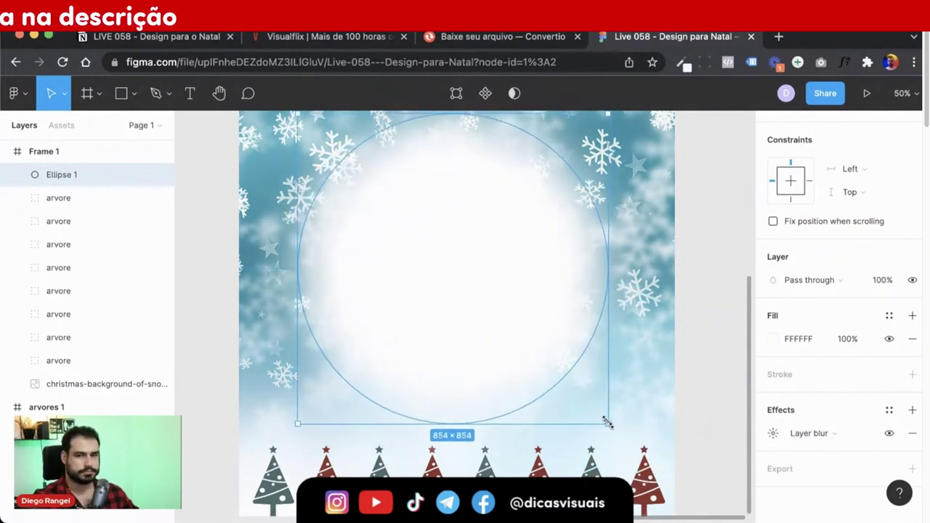
drag(609, 425, 615, 431)
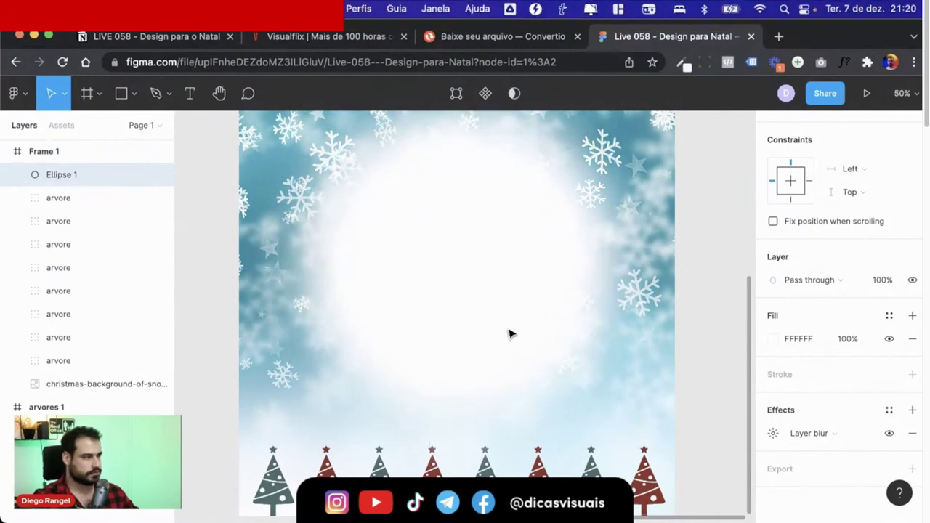
key(minus)
key(plus)
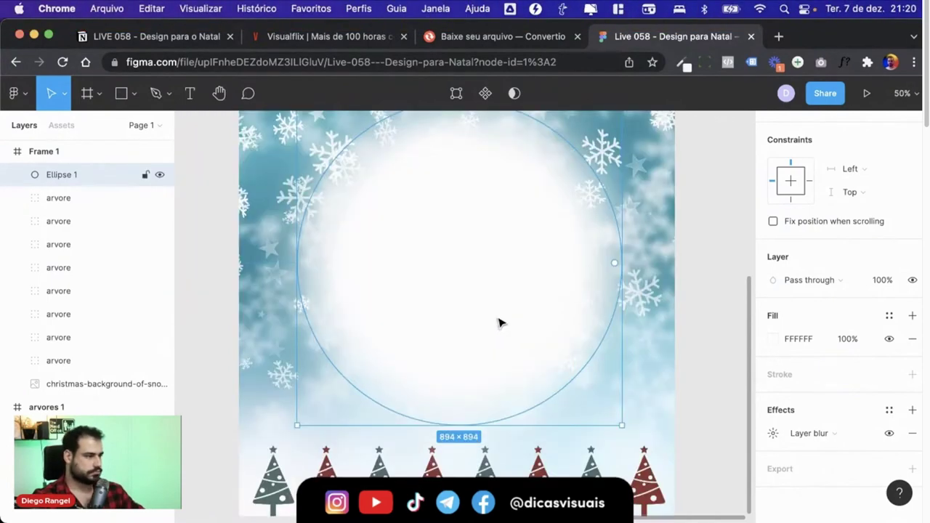
Strengthen the blur to 250 and shrink the glow slightly to 818×818
click(772, 433)
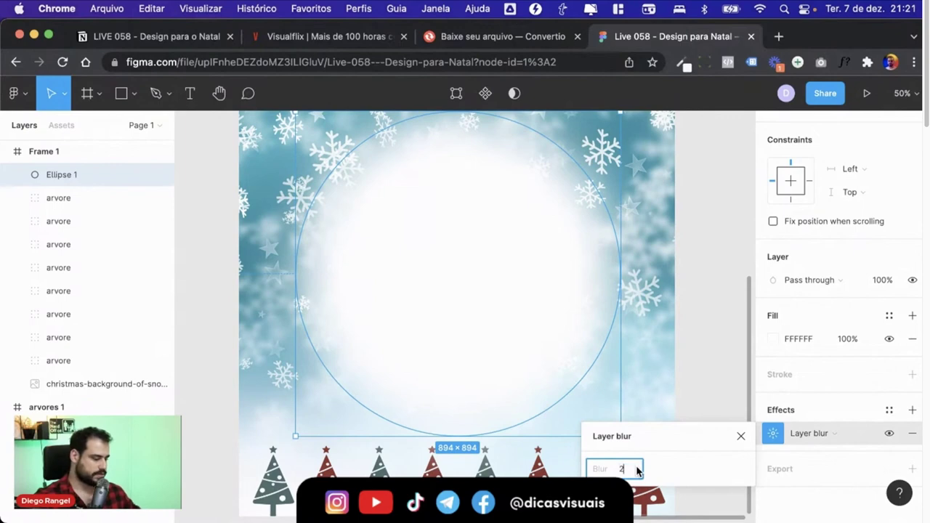
text(50)
key(Return)
key(Escape)
click(561, 339)
drag(616, 433, 601, 423)
click(694, 404)
scroll(692, 402, up, 2)
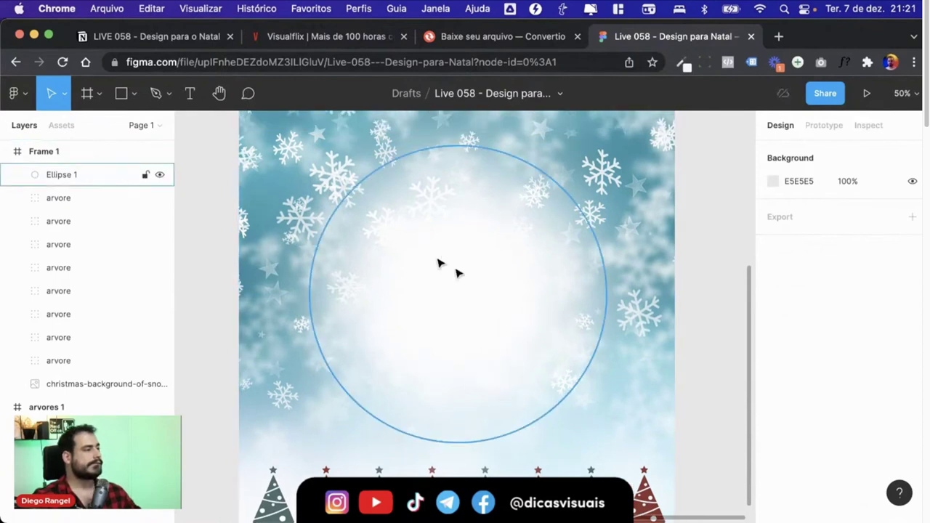
click(447, 282)
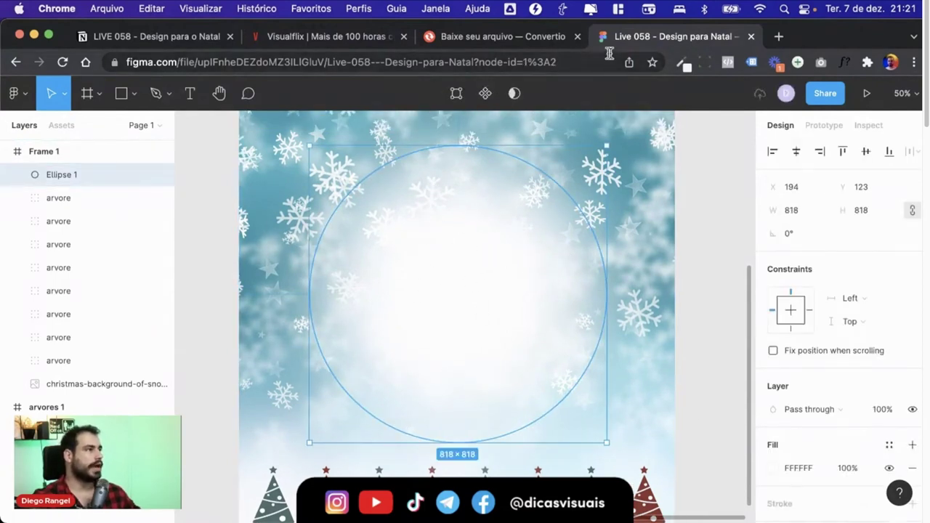
Find the Conceito air-conditioning logo in Google Images, copy it, and paste it into the frame
click(776, 37)
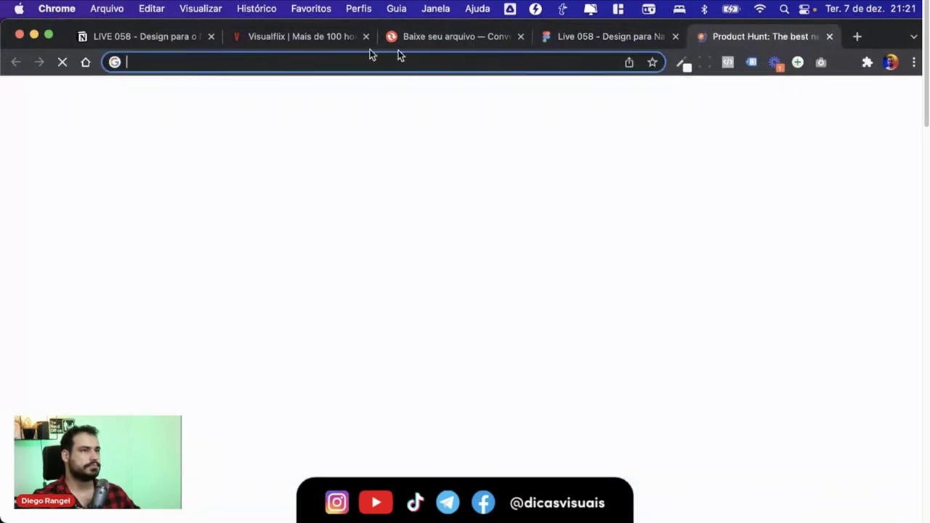
click(87, 64)
text(logo)
key(Down)
key(Return)
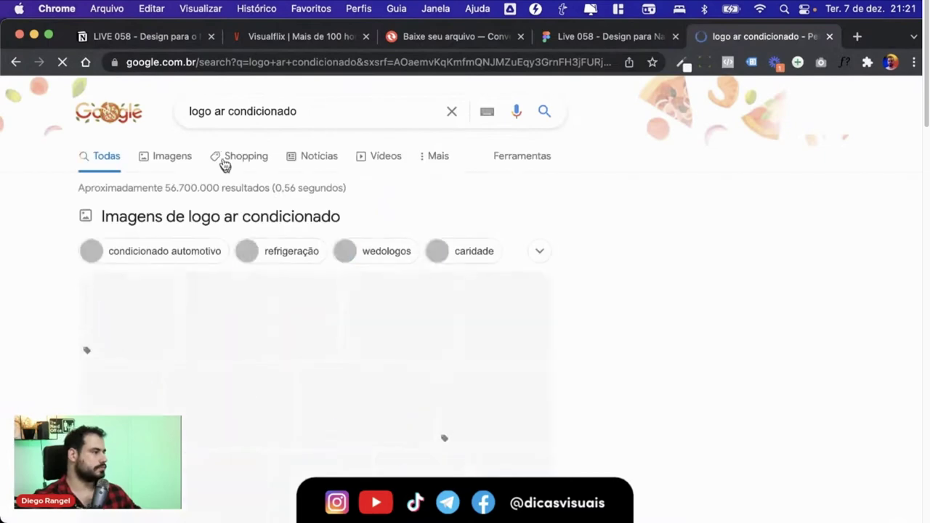
click(450, 320)
right_click(541, 198)
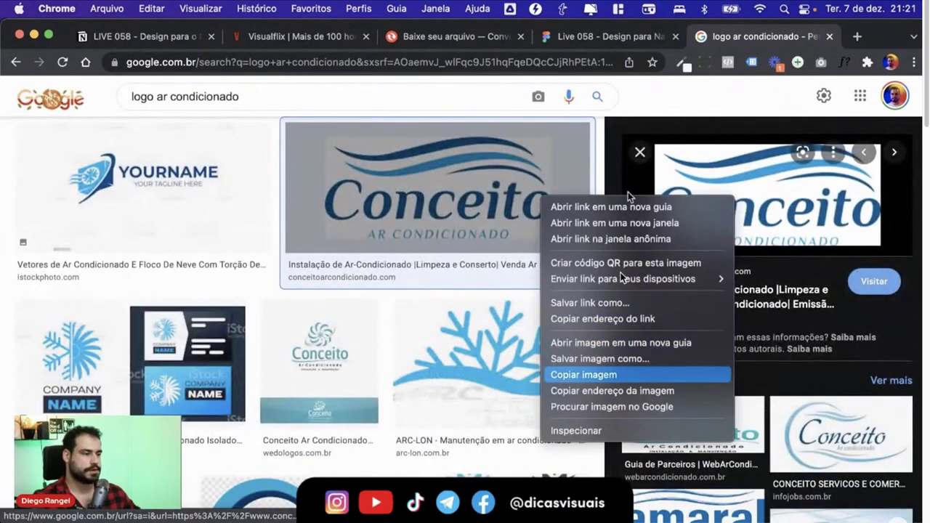
key(Return)
click(581, 36)
key(super+v)
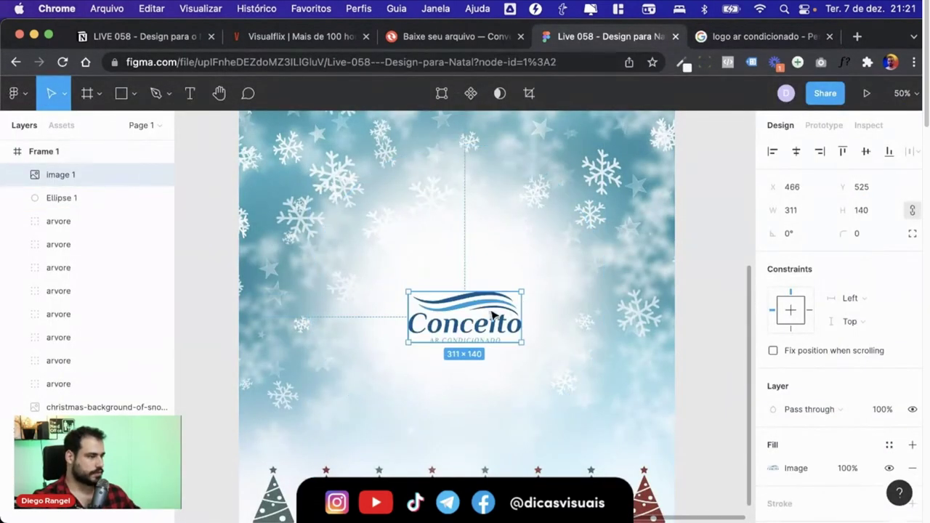
Reposition the logo and start a text box beneath it for the Feliz Natal greeting
click(683, 342)
scroll(690, 344, down, 1)
key(t)
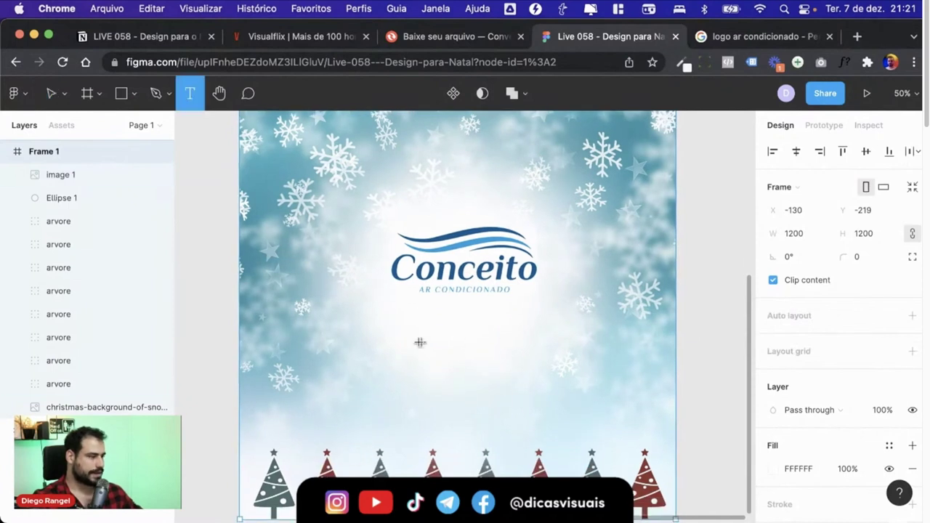
click(380, 350)
text(A Equipe Conceito deseja à todos os colaboradores e clientes um Feliz Natal)
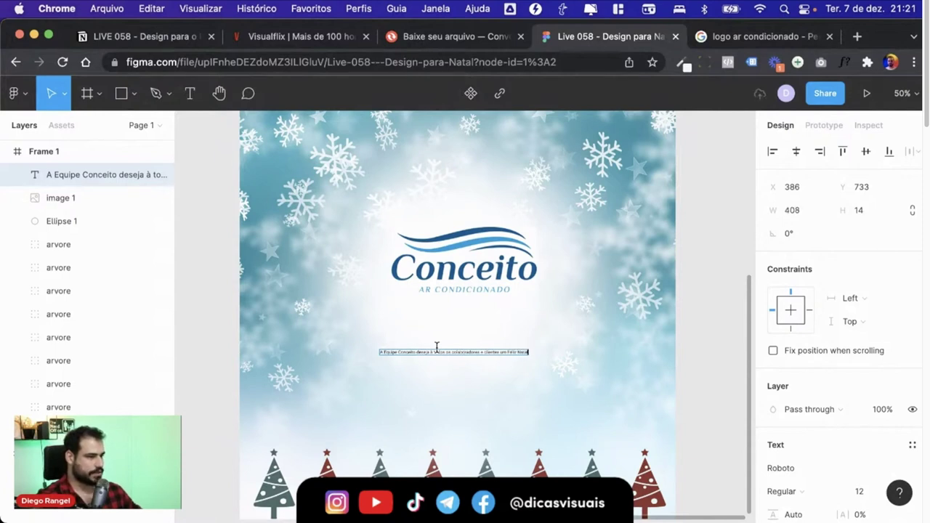
Scale the greeting text with the K tool to about size 29.26
key(k)
drag(528, 352, 537, 338)
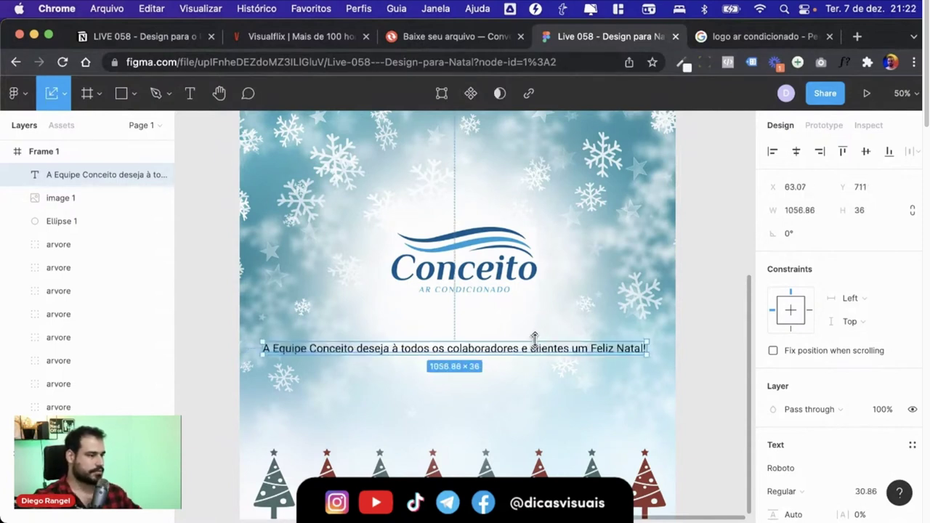
mouse_move(660, 348)
mouse_down()
mouse_move(552, 349)
mouse_move(564, 357)
mouse_move(550, 348)
mouse_move(618, 347)
mouse_move(484, 350)
mouse_up()
scroll(789, 434, down, 3)
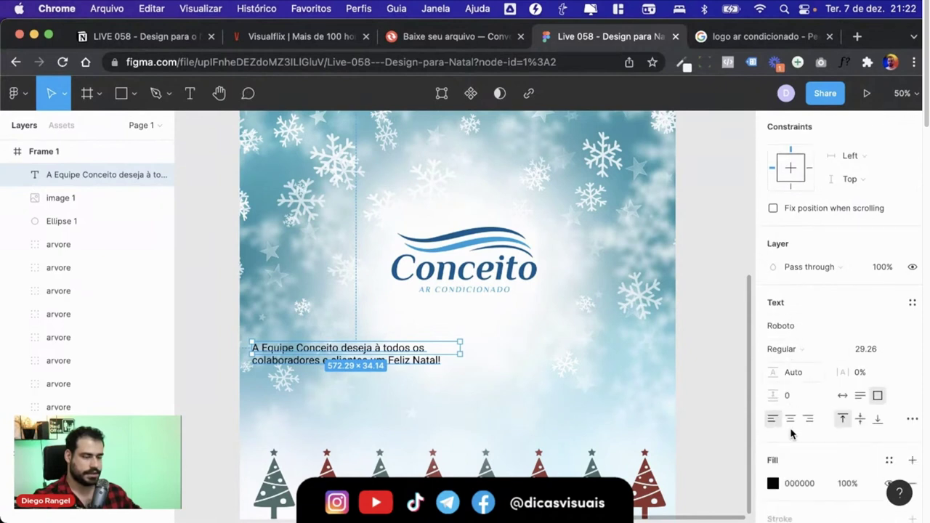
scroll(790, 429, down, 2)
Centre-align the greeting, move it onto the frame's centre line, and set Auto height
click(790, 386)
drag(427, 358, 572, 342)
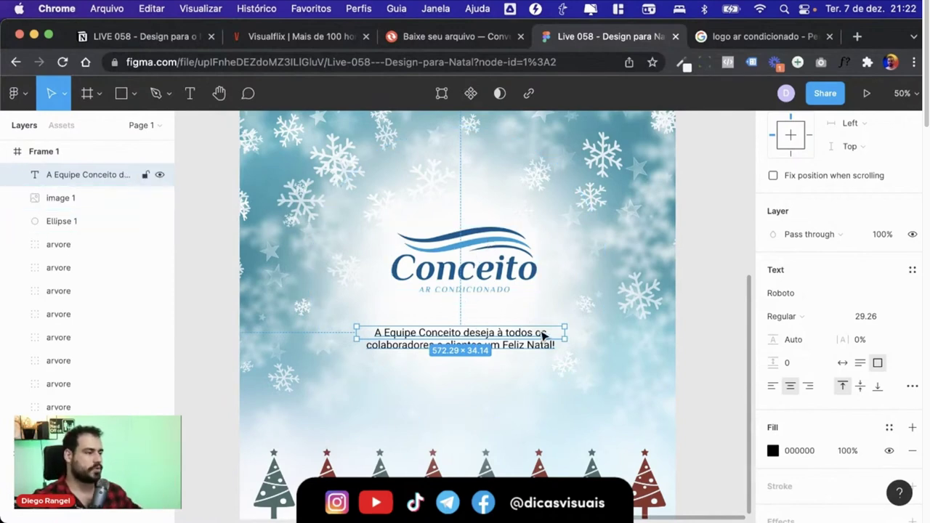
click(491, 37)
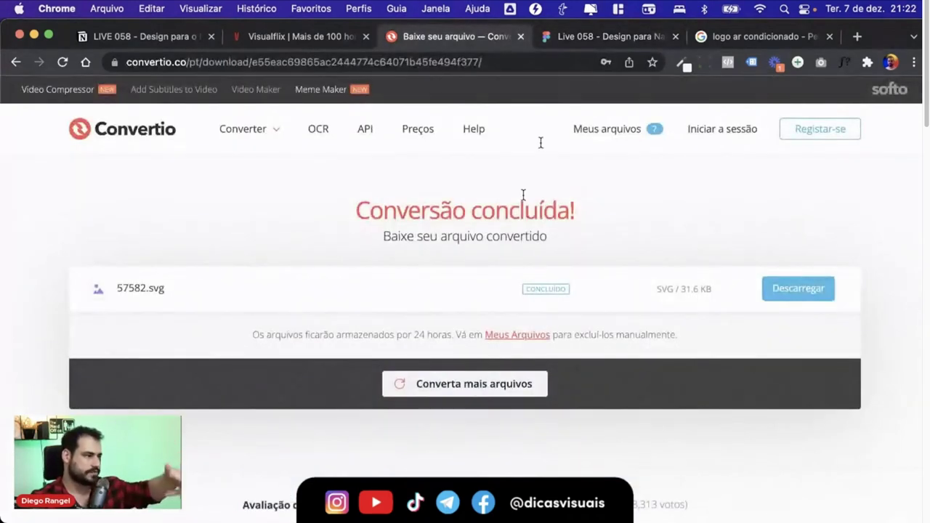
click(592, 37)
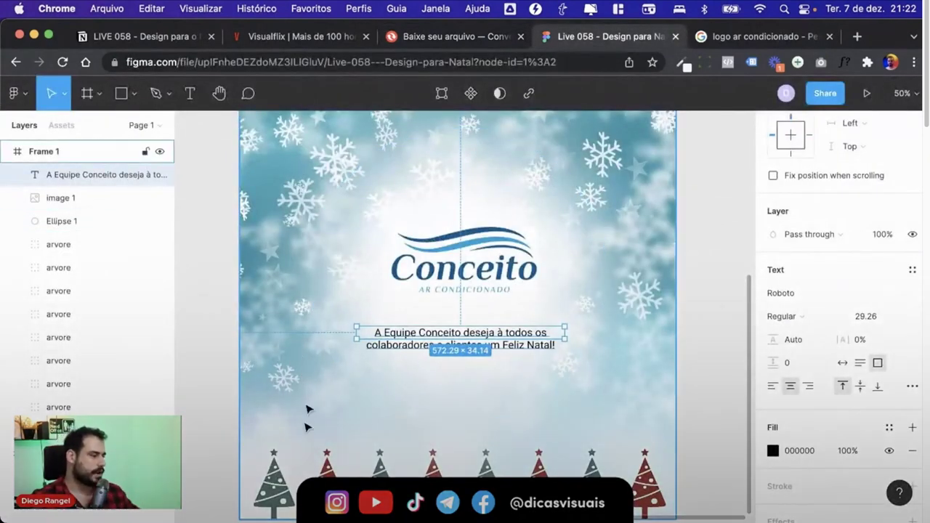
click(87, 407)
click(101, 175)
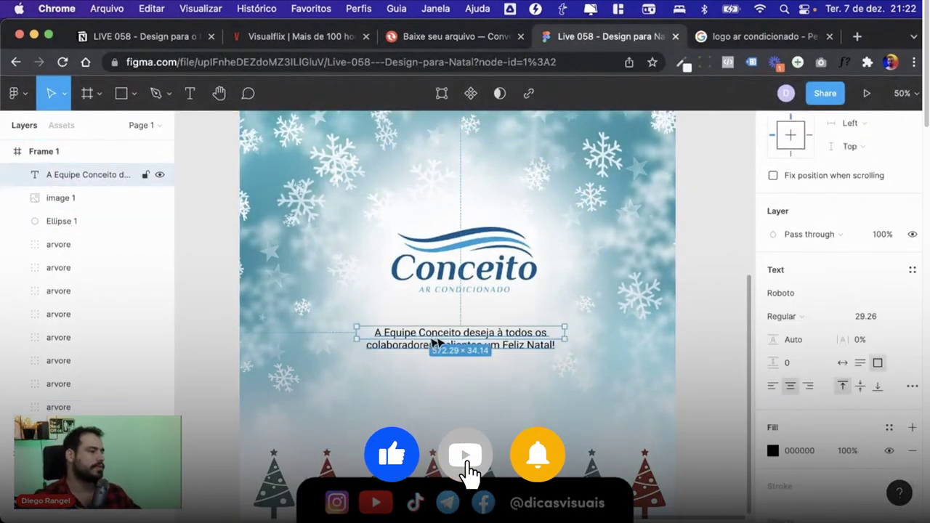
click(860, 362)
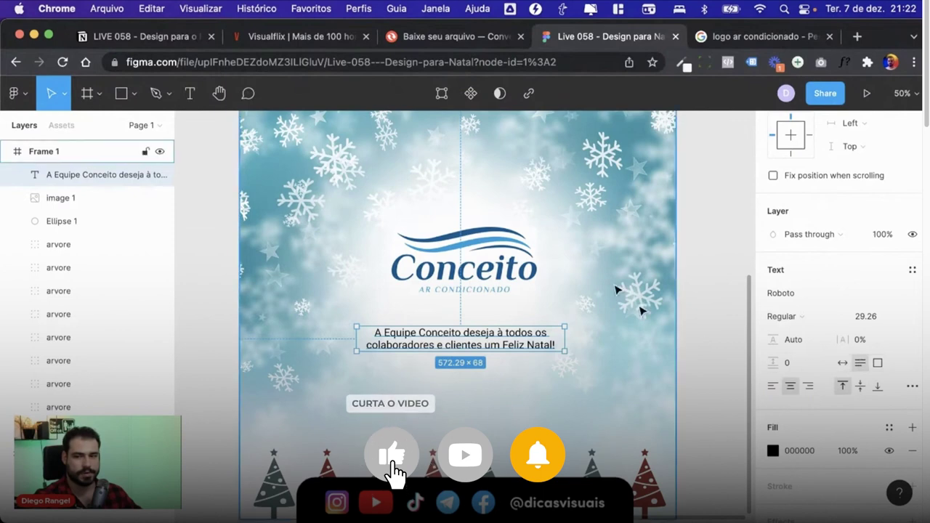
Set the greeting in the Rochester script font and scale it to size 60.12
click(834, 293)
text(Righteous)
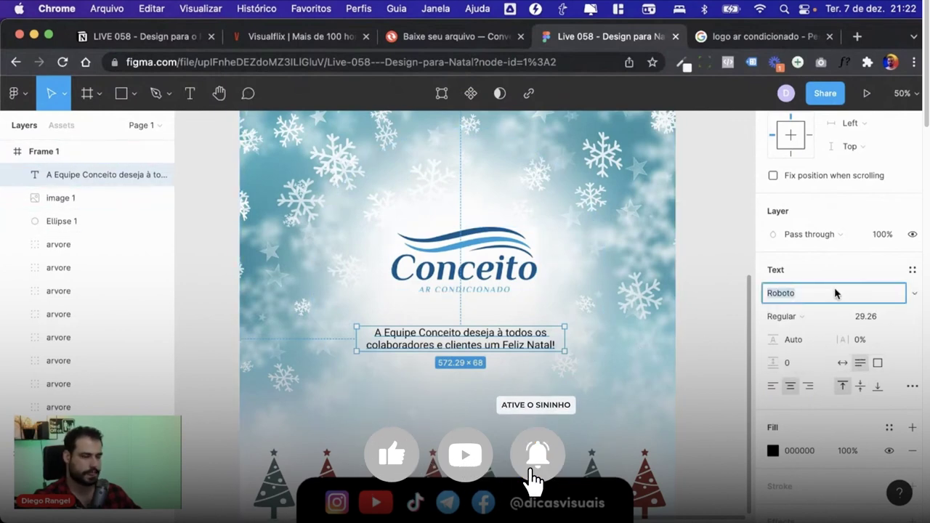
key(Return)
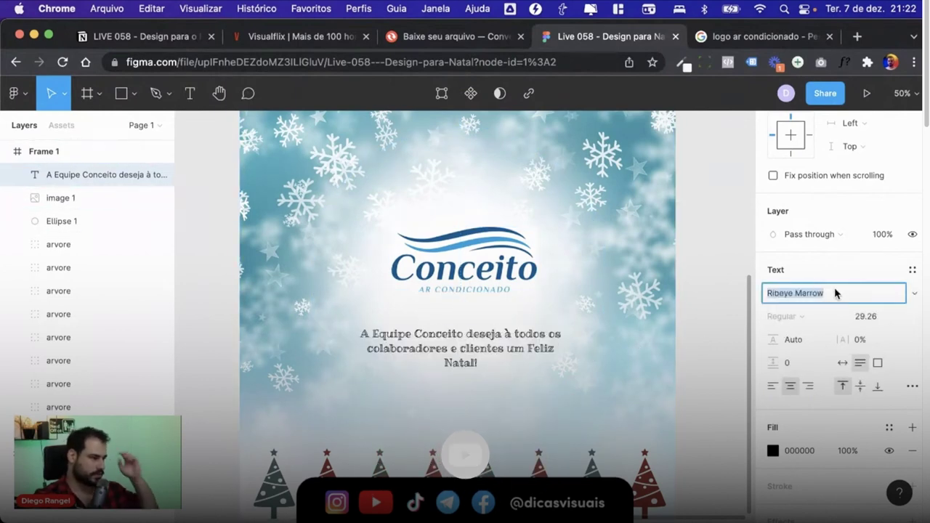
text(Rochester)
key(Return)
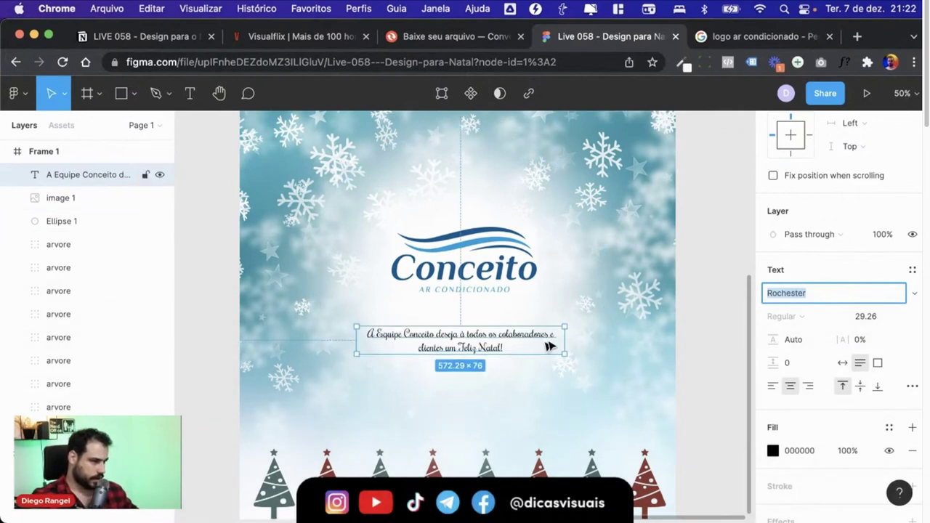
mouse_move(562, 337)
mouse_down()
mouse_move(541, 337)
mouse_move(585, 370)
mouse_up()
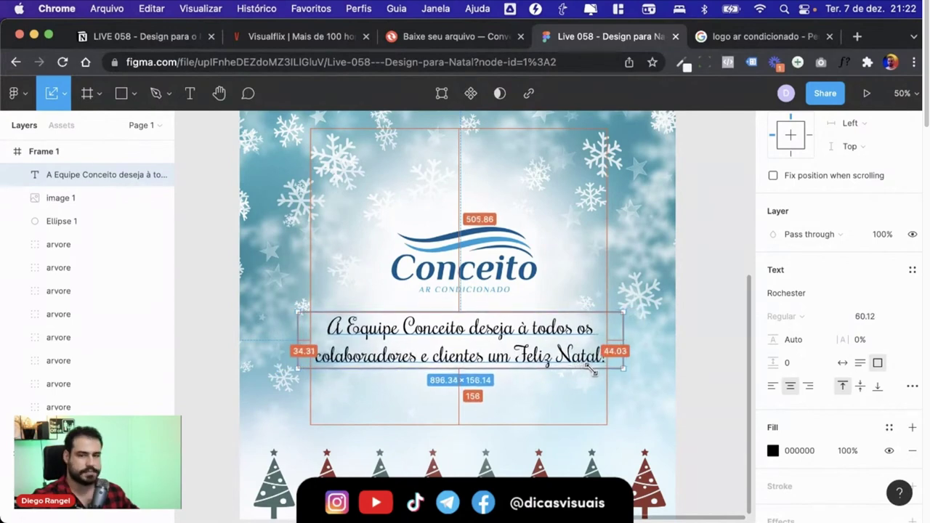
click(701, 313)
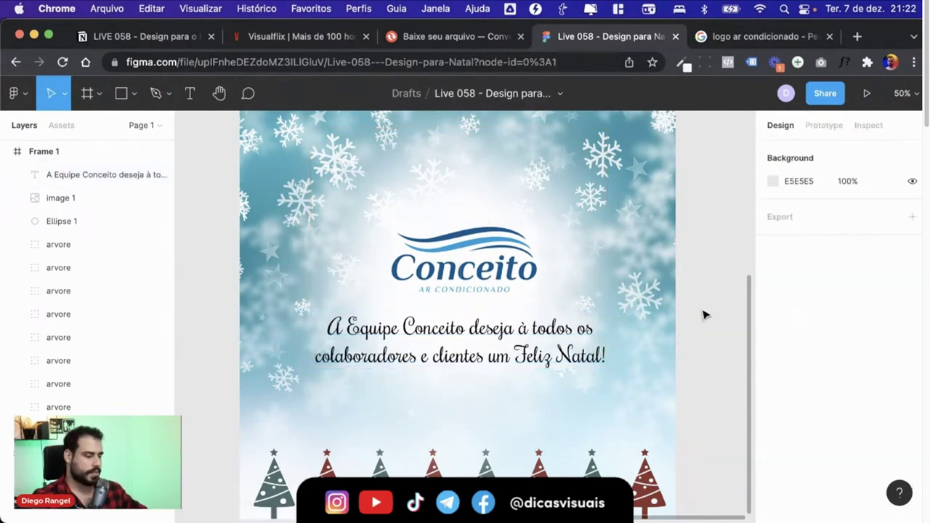
Enlarge the white glow circle to 958×958
key(minus)
click(466, 248)
drag(535, 223, 549, 218)
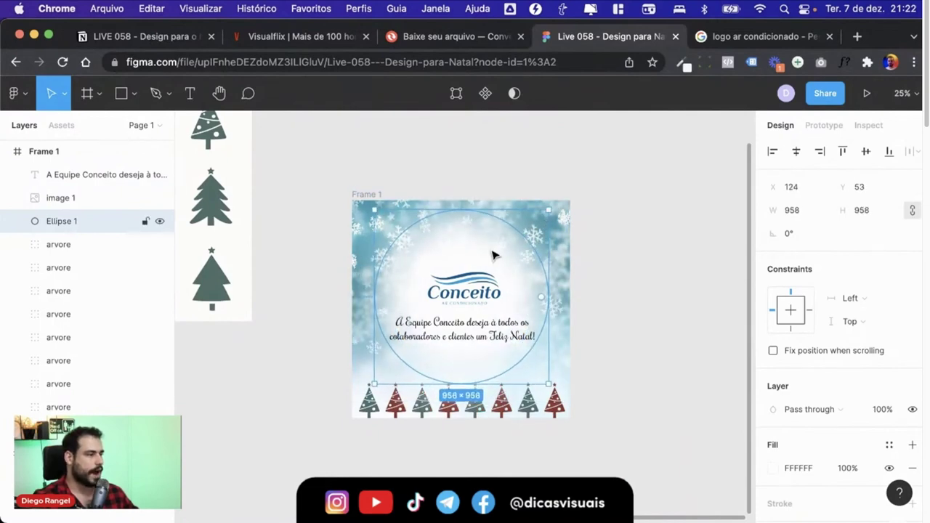
Nudge the glow circle lower, then group the eight trees as 'arvores' at the top of the layers
drag(494, 254, 496, 275)
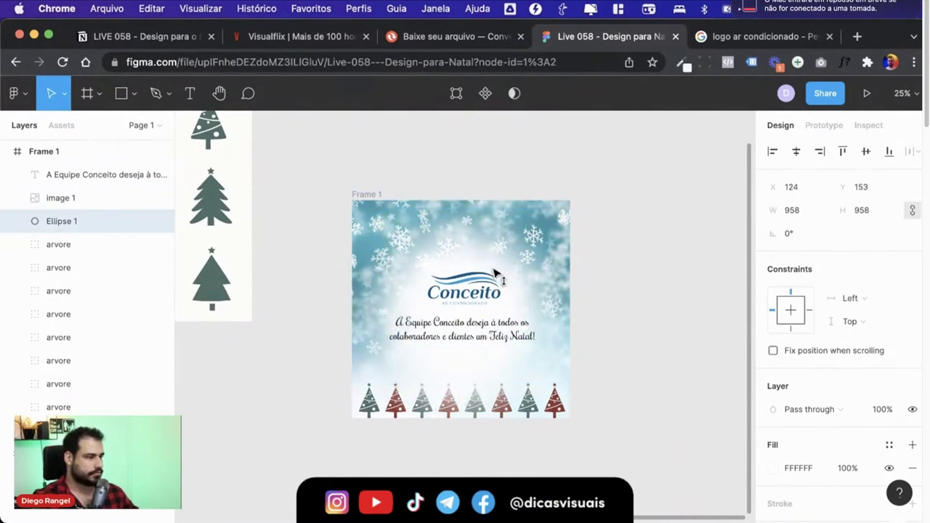
key(plus)
click(58, 244)
shift+click(66, 407)
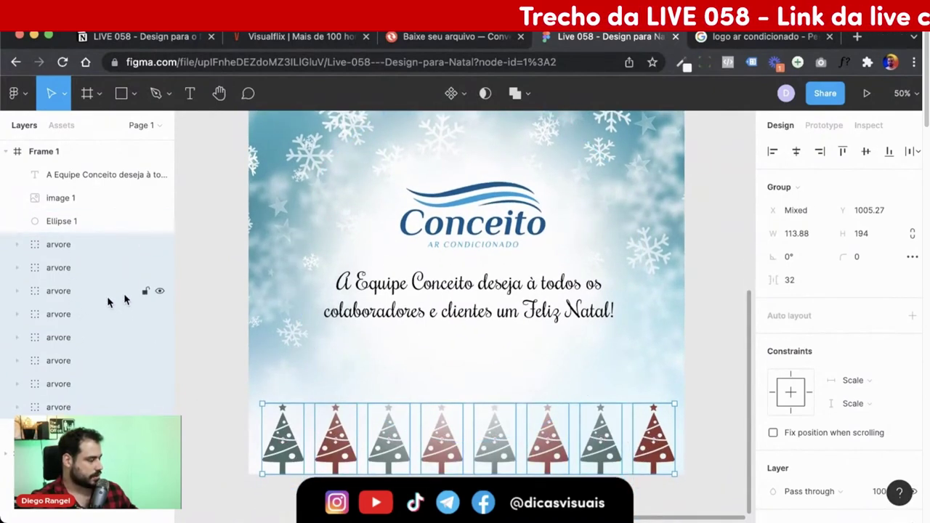
key(ctrl+g)
double_click(67, 244)
text(arvores)
key(Return)
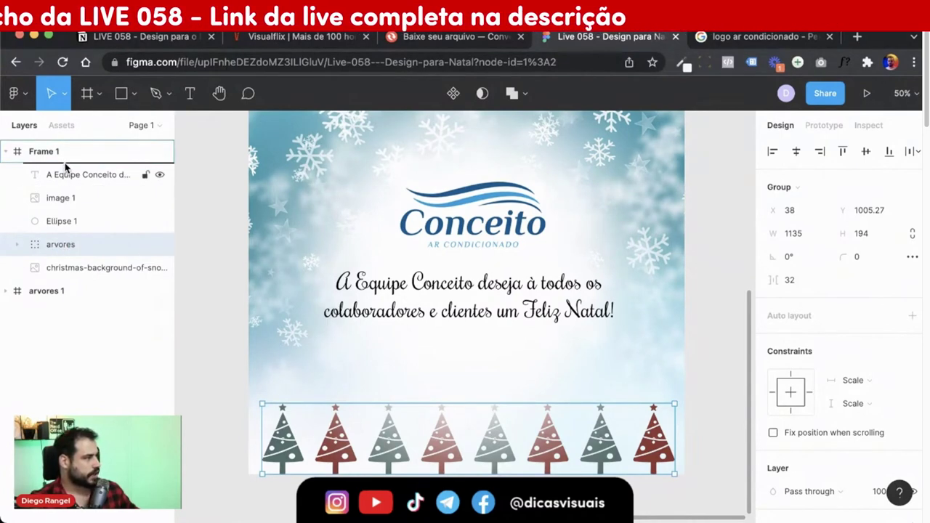
drag(64, 244, 64, 169)
Narrow the greeting's text box so it wraps over three lines
drag(390, 429, 384, 384)
key(ctrl+z)
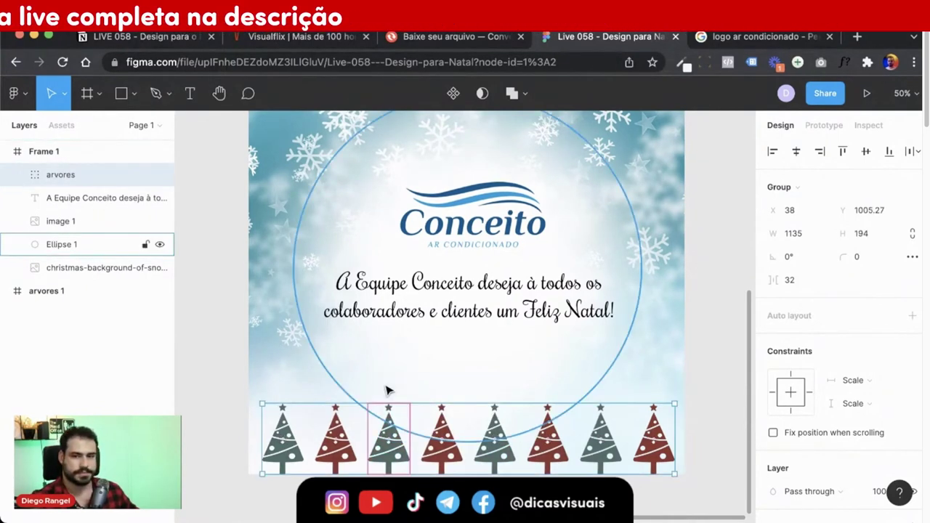
scroll(388, 394, down, 3)
click(451, 317)
scroll(452, 318, up, 1)
drag(365, 285, 389, 284)
click(661, 308)
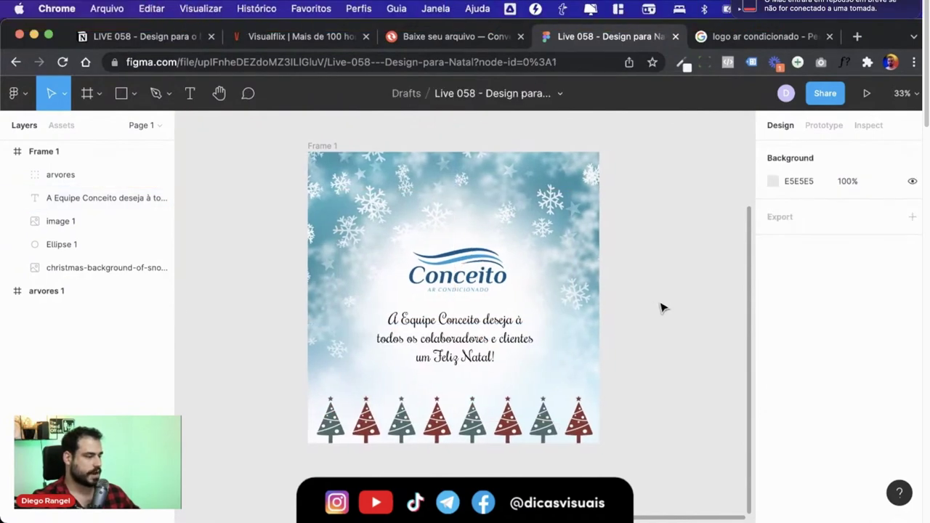
scroll(660, 307, right, 3)
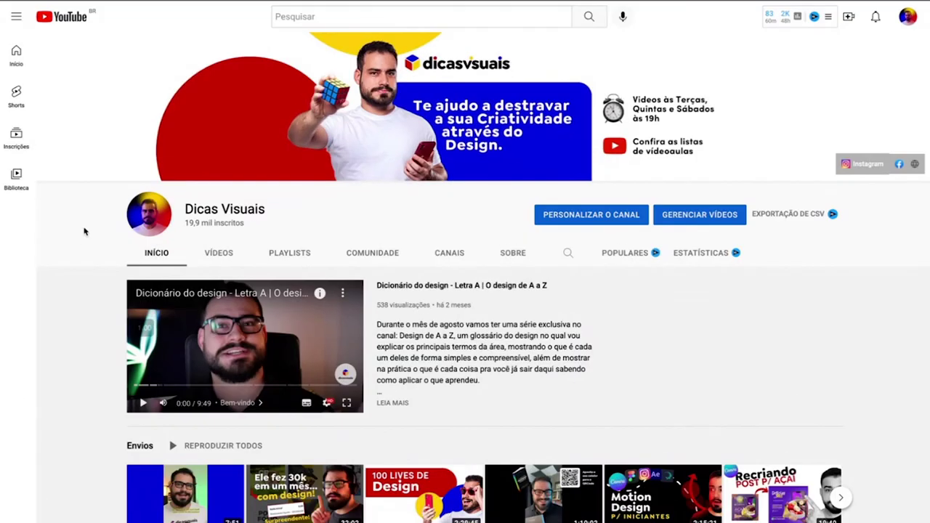
Browse the Dicas Visuais channel and open its VÍDEOS list
scroll(337, 222, down, 1)
scroll(336, 222, down, 1)
scroll(337, 223, down, 1)
scroll(337, 222, down, 2)
scroll(336, 222, down, 1)
scroll(291, 233, up, 2)
scroll(226, 240, up, 5)
click(227, 240)
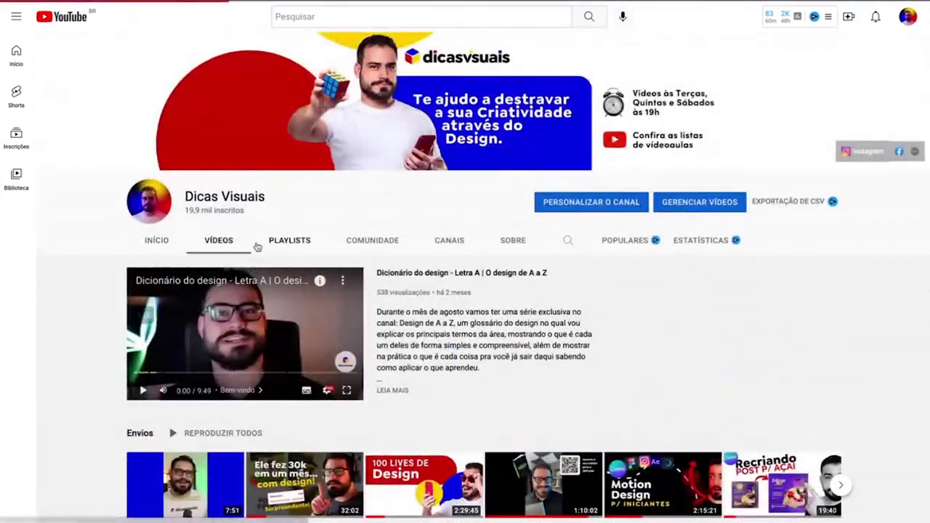
scroll(256, 247, down, 3)
scroll(256, 247, down, 3)
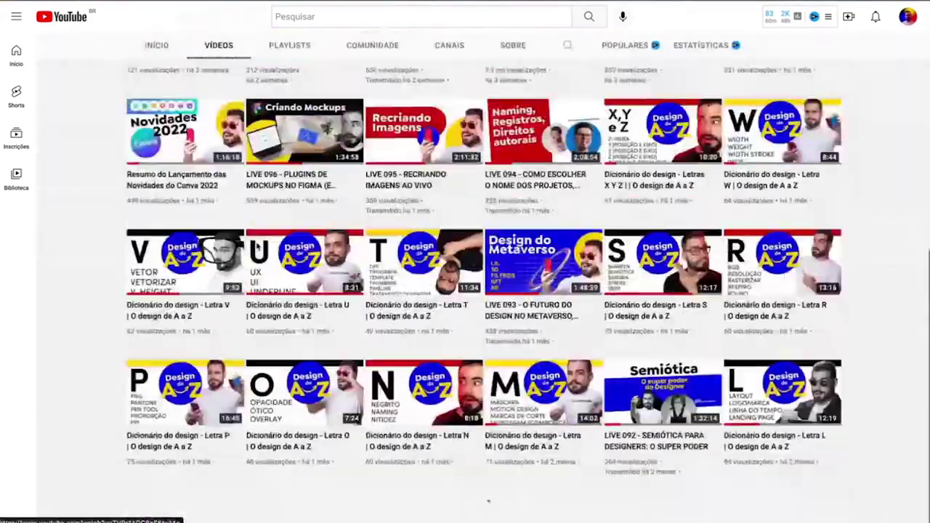
scroll(256, 247, down, 5)
scroll(256, 247, down, 4)
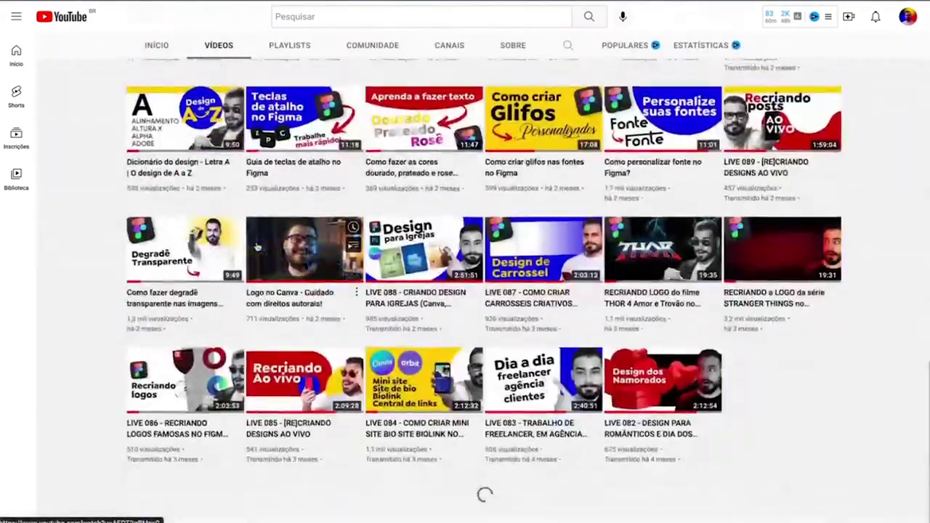
scroll(256, 247, down, 1)
scroll(257, 247, down, 6)
scroll(257, 247, down, 1)
scroll(257, 247, up, 2)
scroll(256, 247, up, 3)
scroll(256, 247, up, 7)
scroll(257, 247, up, 7)
scroll(256, 247, up, 3)
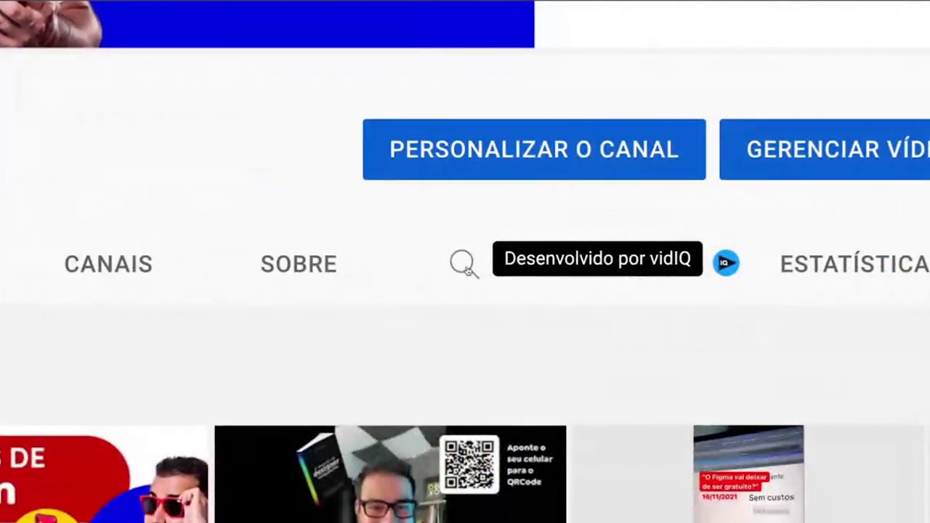
Search the channel's videos for 'cor'
click(568, 254)
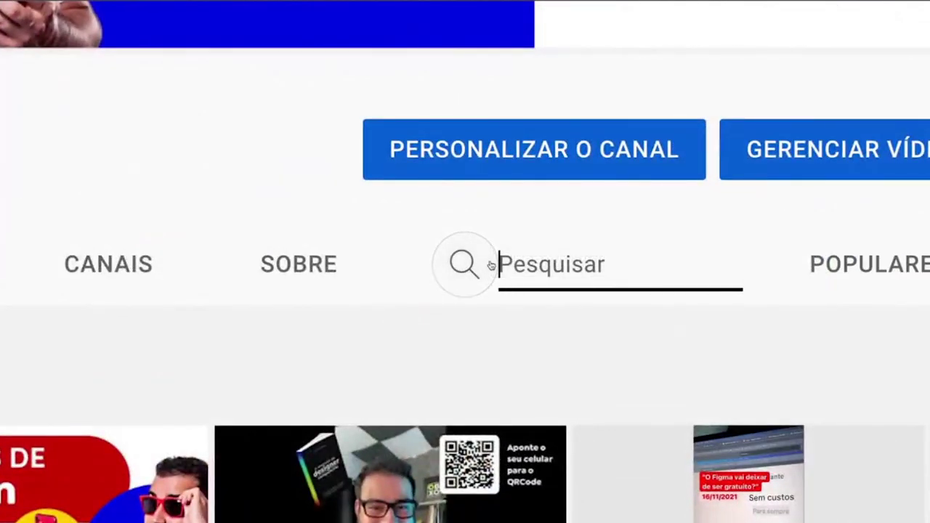
text(cor)
key(Return)
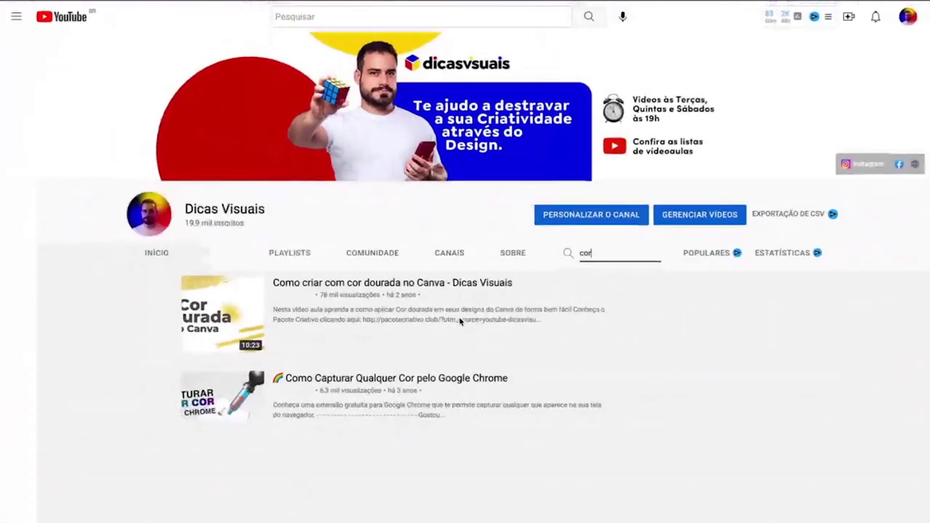
scroll(460, 321, down, 1)
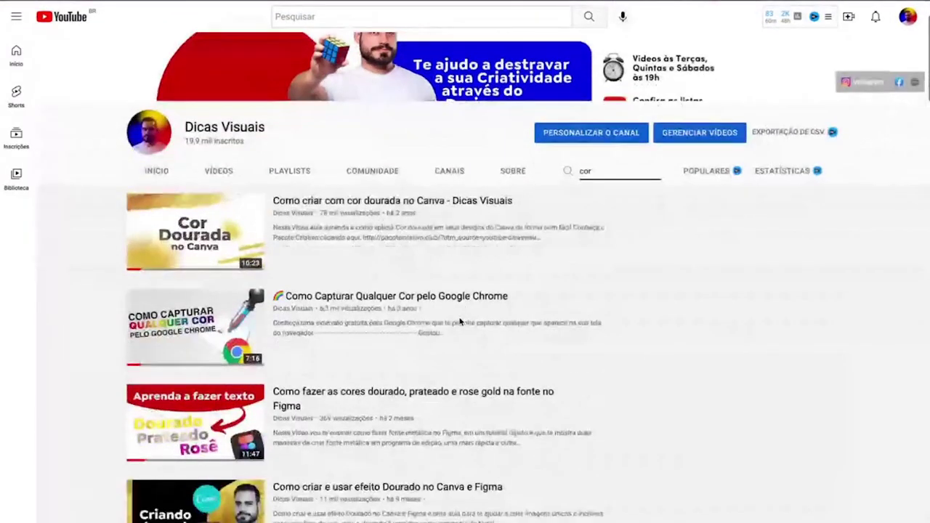
scroll(460, 322, down, 2)
scroll(461, 320, up, 1)
scroll(461, 315, up, 2)
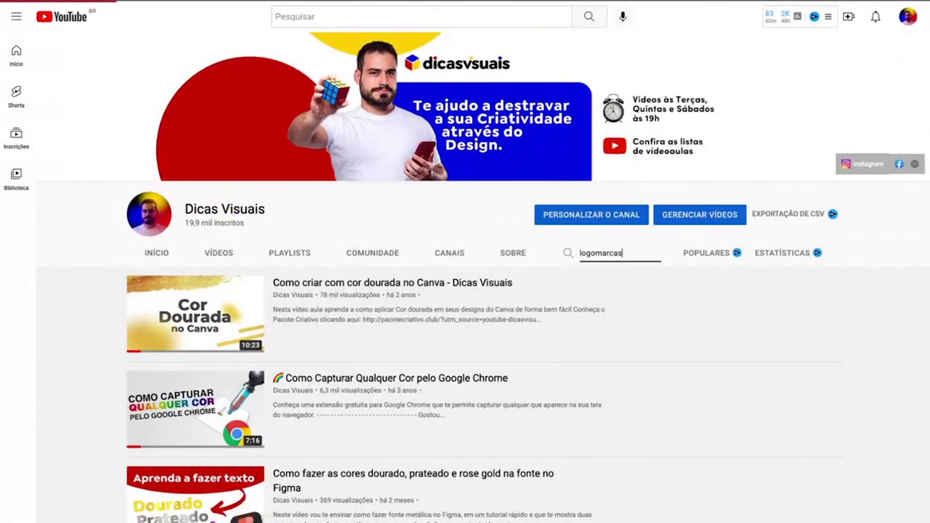
Search the channel for 'logomarcas' and scroll through the results
key(Return)
scroll(188, 149, down, 2)
scroll(187, 149, down, 1)
scroll(187, 149, down, 1)
scroll(188, 149, down, 4)
scroll(188, 149, up, 4)
scroll(188, 149, up, 2)
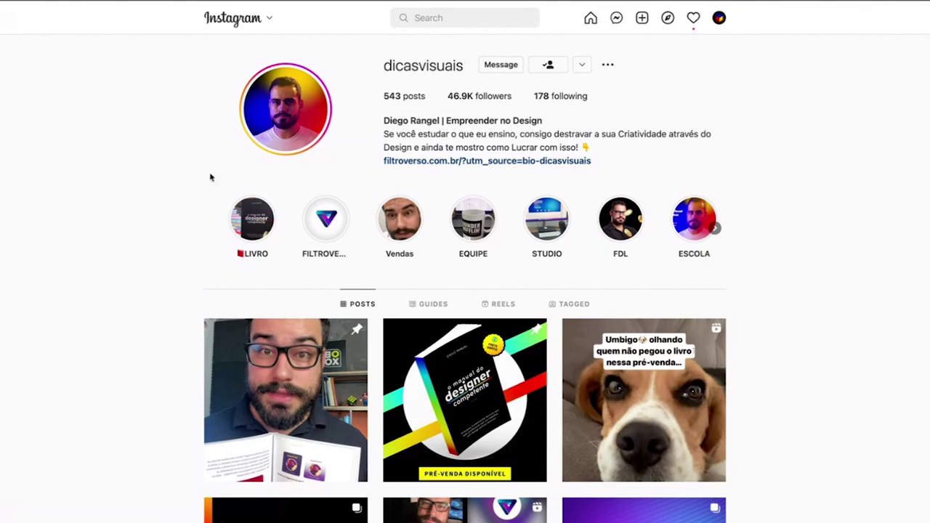
scroll(303, 174, down, 2)
scroll(304, 174, down, 1)
scroll(304, 174, down, 4)
scroll(304, 174, down, 1)
scroll(304, 174, up, 7)
scroll(278, 90, up, 1)
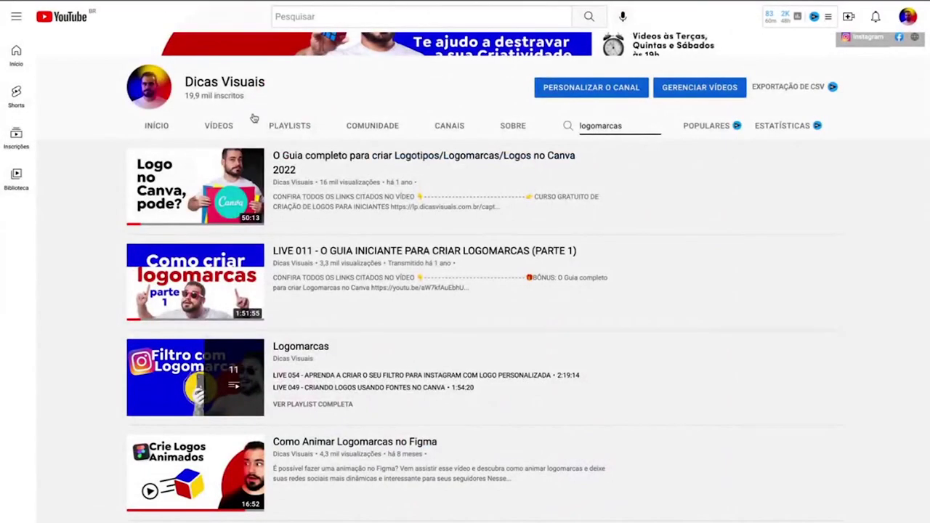
scroll(480, 130, up, 2)
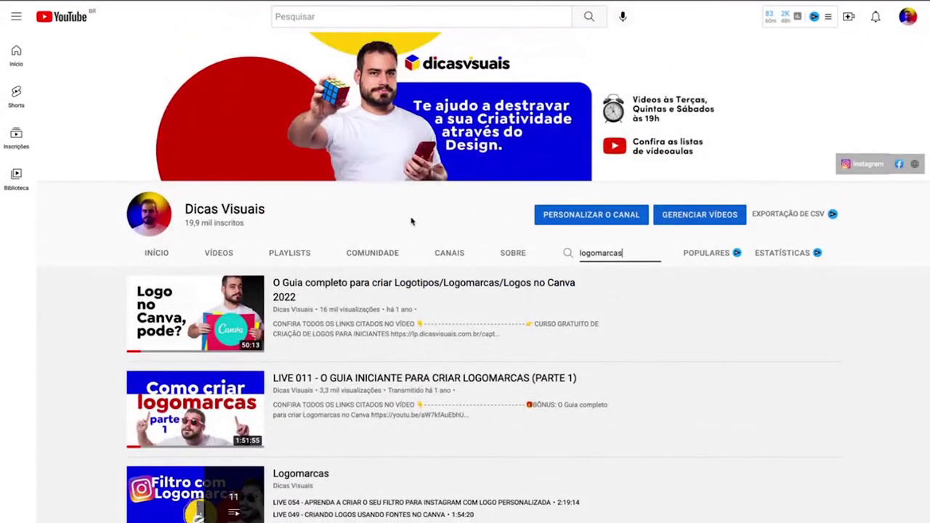